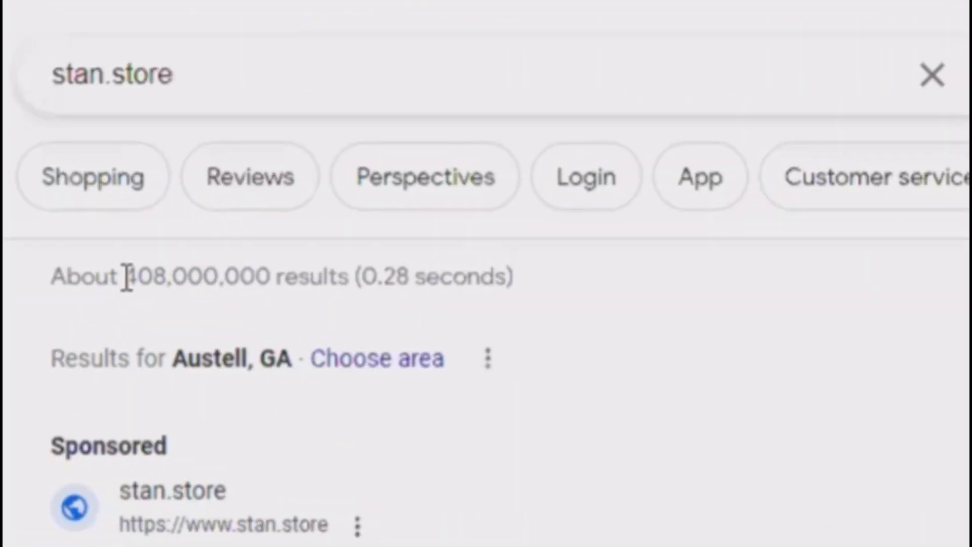
drag(210, 273, 348, 261)
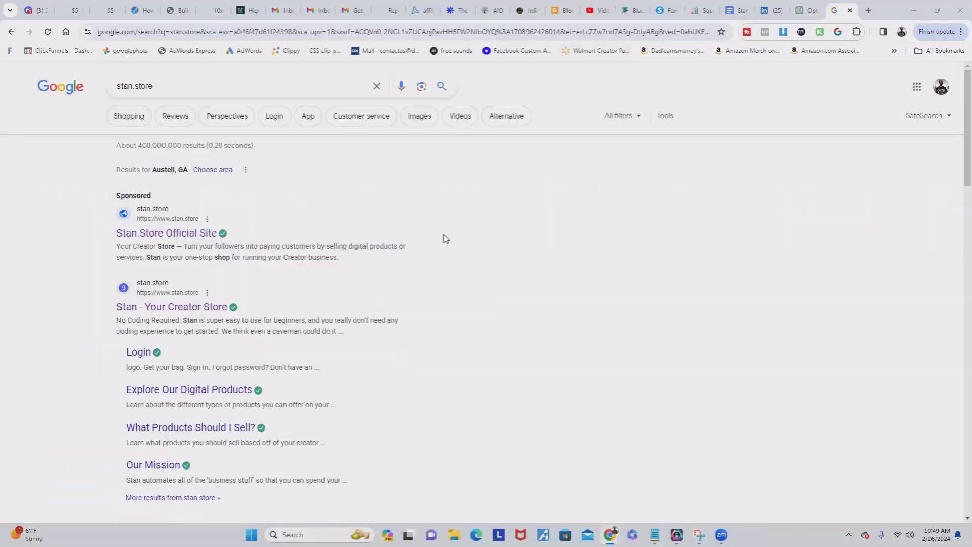
scroll(453, 266, down, 2)
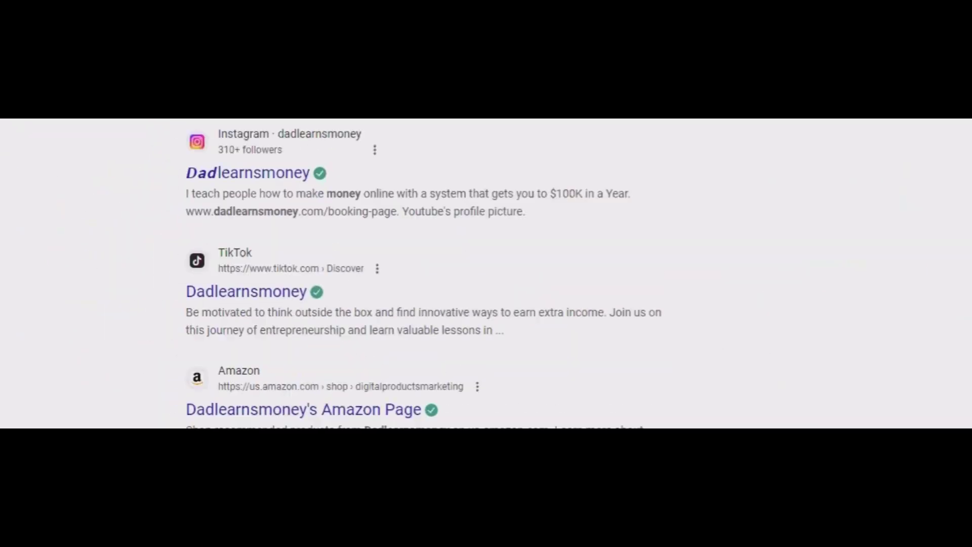
scroll(424, 274, down, 5)
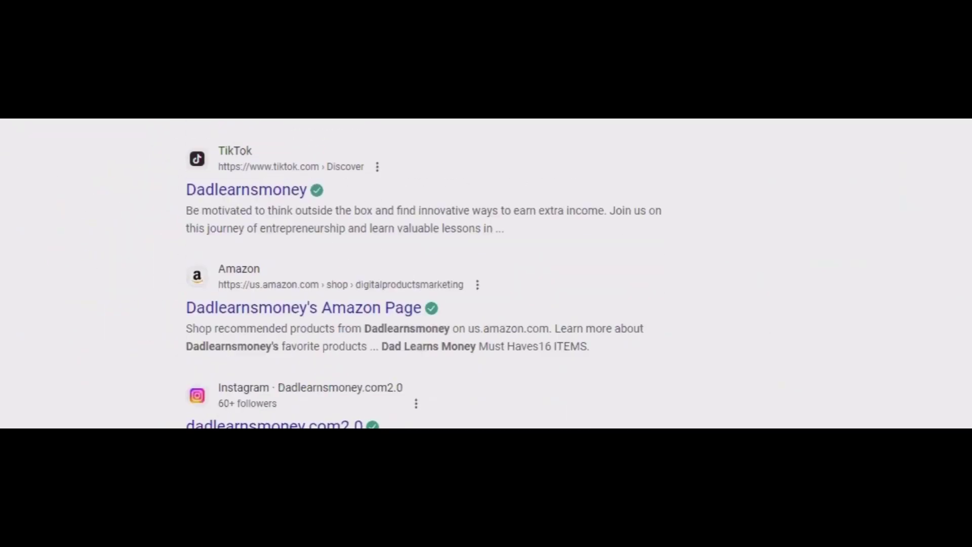
scroll(486, 273, down, 3)
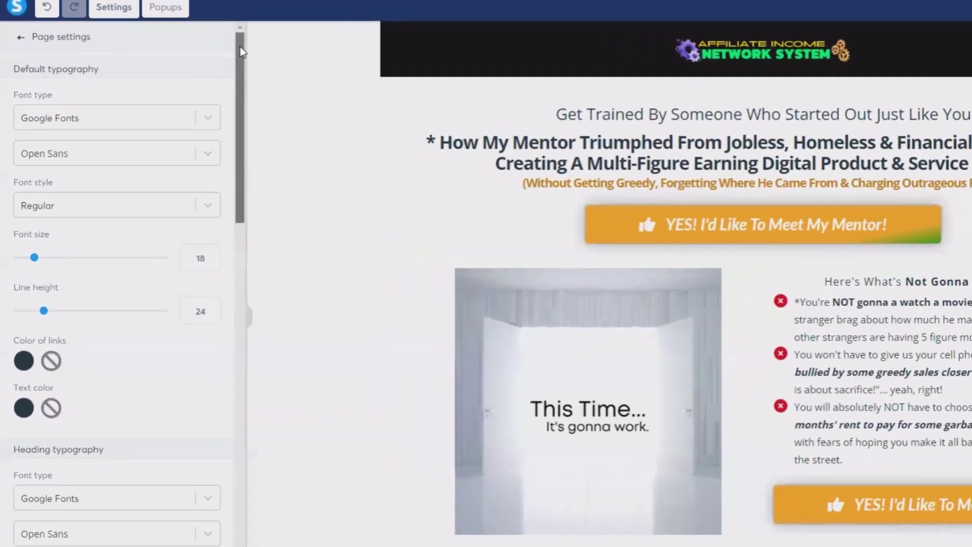
drag(240, 51, 243, 178)
drag(263, 142, 281, 280)
drag(278, 238, 286, 324)
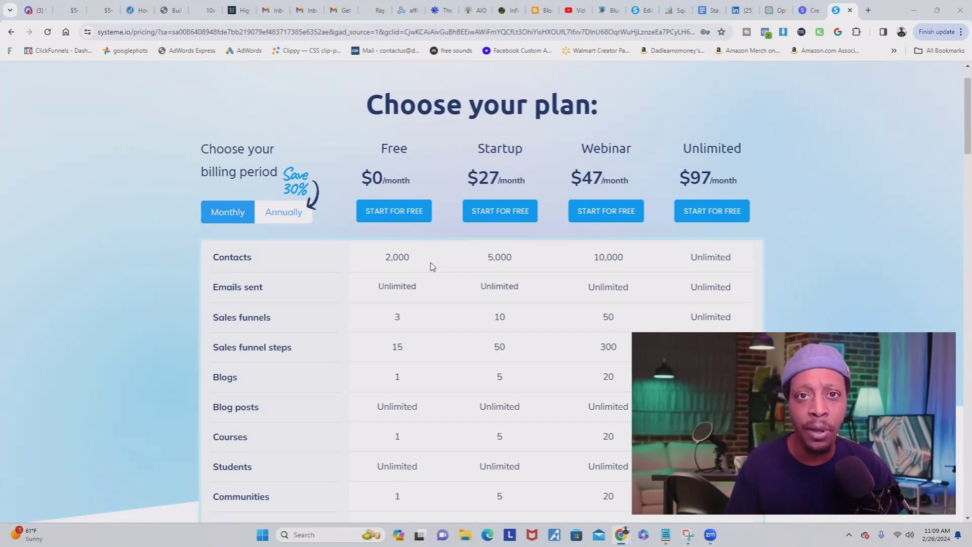
Step: Review the contact, sales funnel, blog and course limits of the systeme.io pricing plans
scroll(385, 276, up, 1)
scroll(364, 279, down, 2)
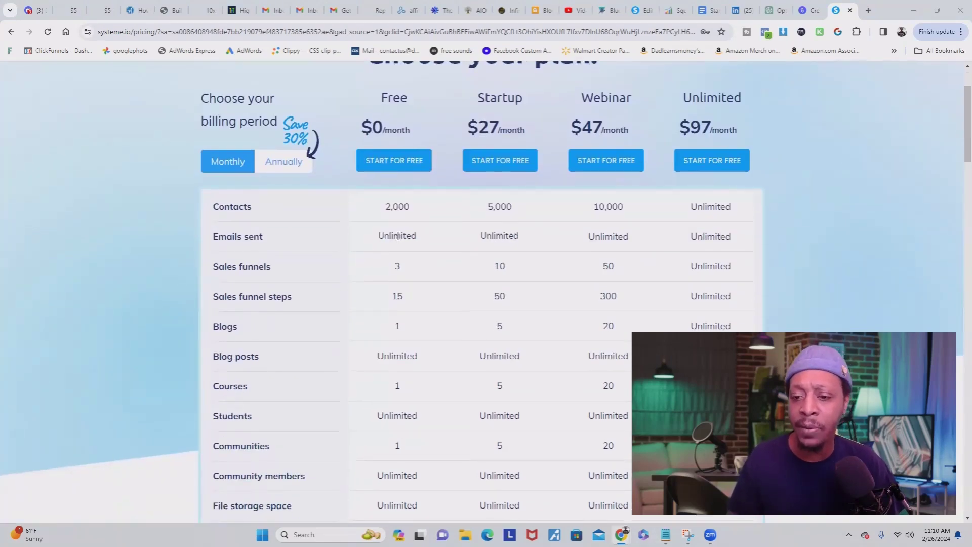
scroll(394, 244, down, 1)
scroll(393, 225, down, 1)
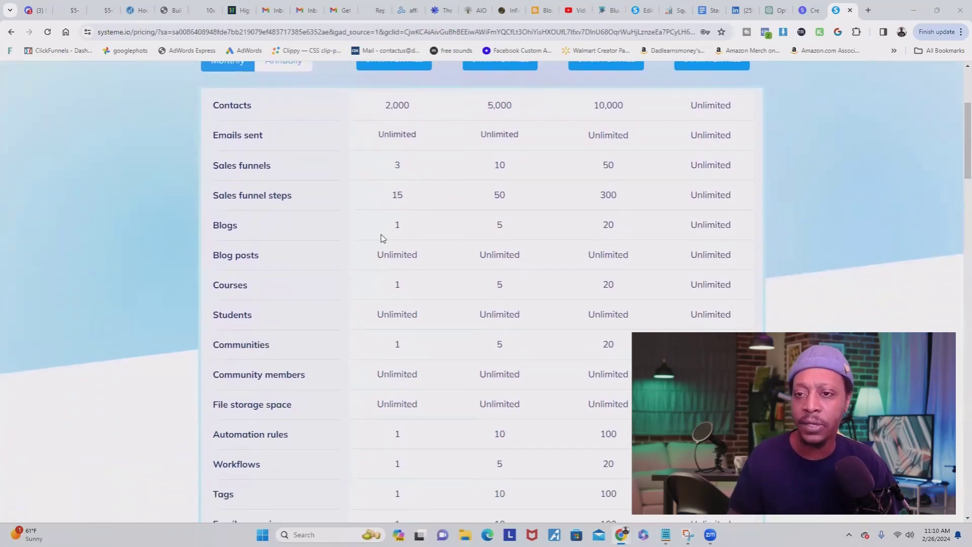
scroll(390, 273, up, 4)
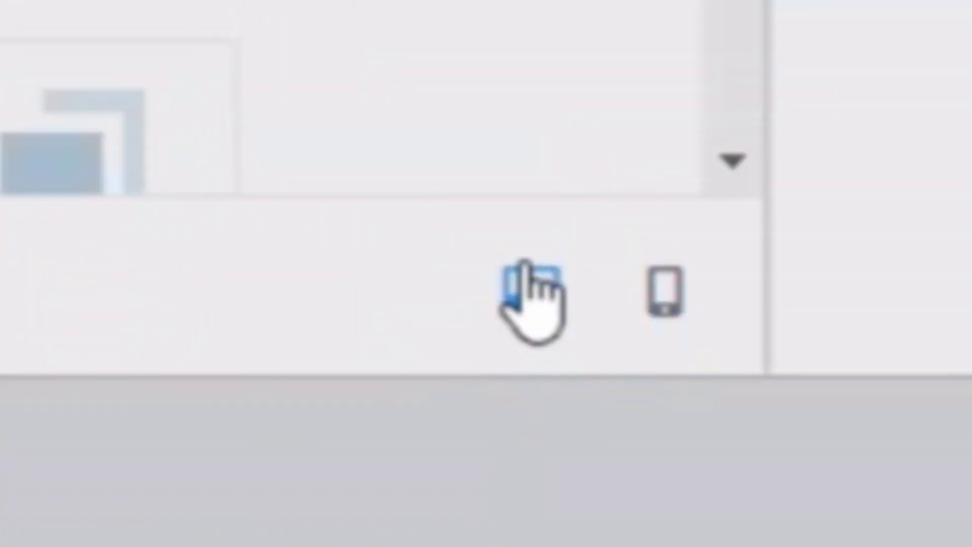
Step: Preview the template page in the mobile layout and return to the desktop layout
click(666, 286)
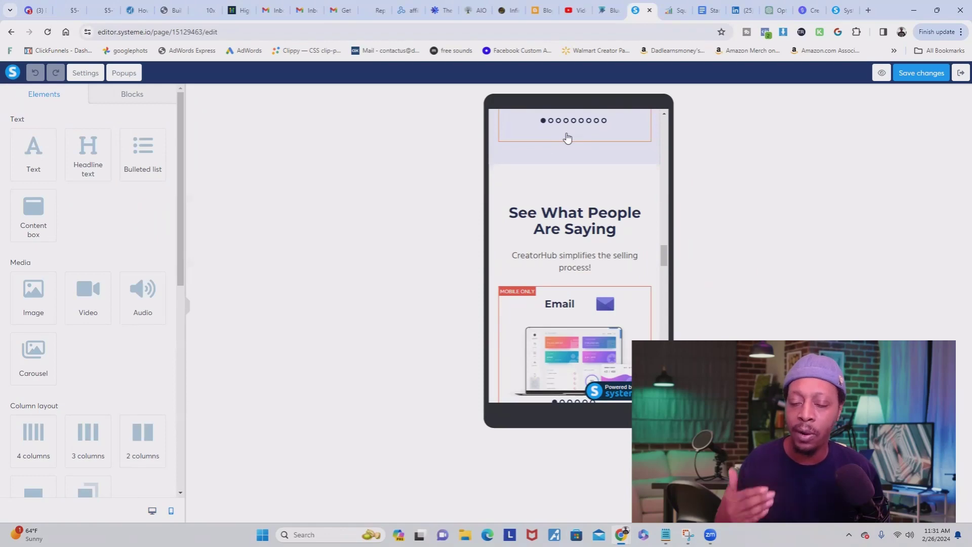
click(152, 511)
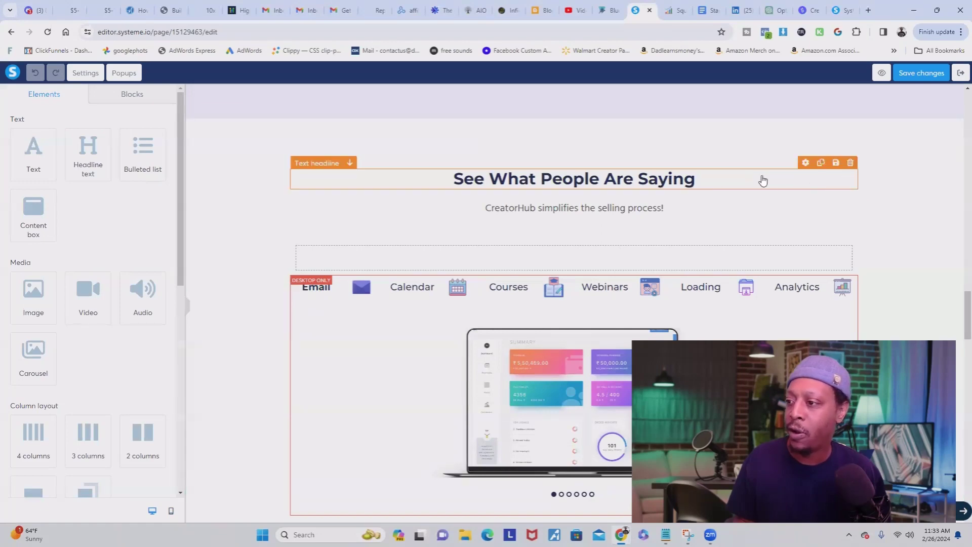
Step: Delete the "See What People Are Saying" headline and the row containing the "CreatorHub simplifies the selling process!" text
click(849, 163)
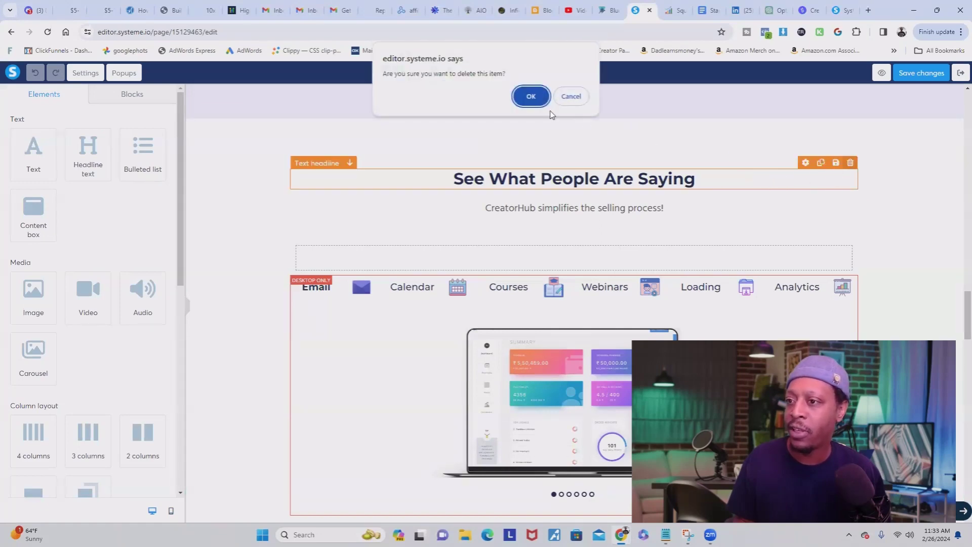
click(531, 96)
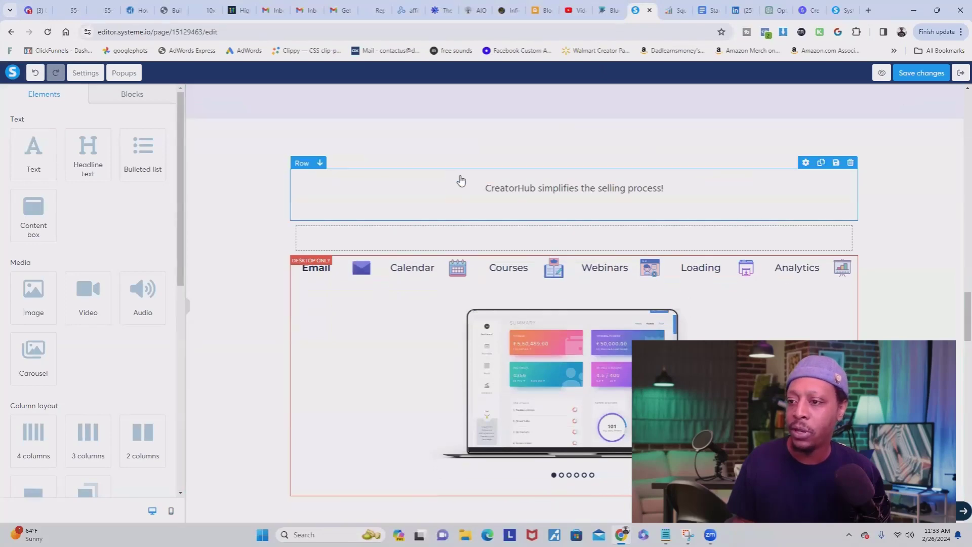
click(850, 163)
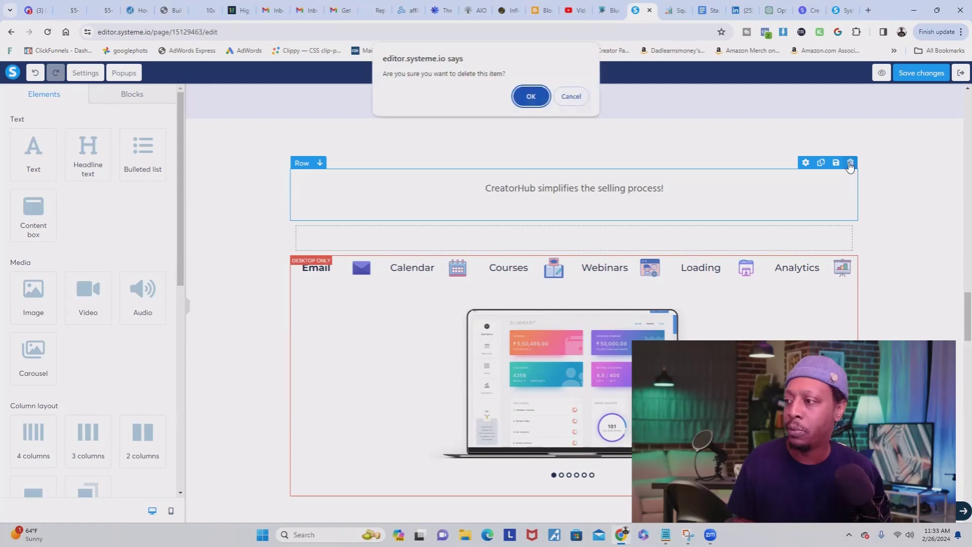
click(528, 96)
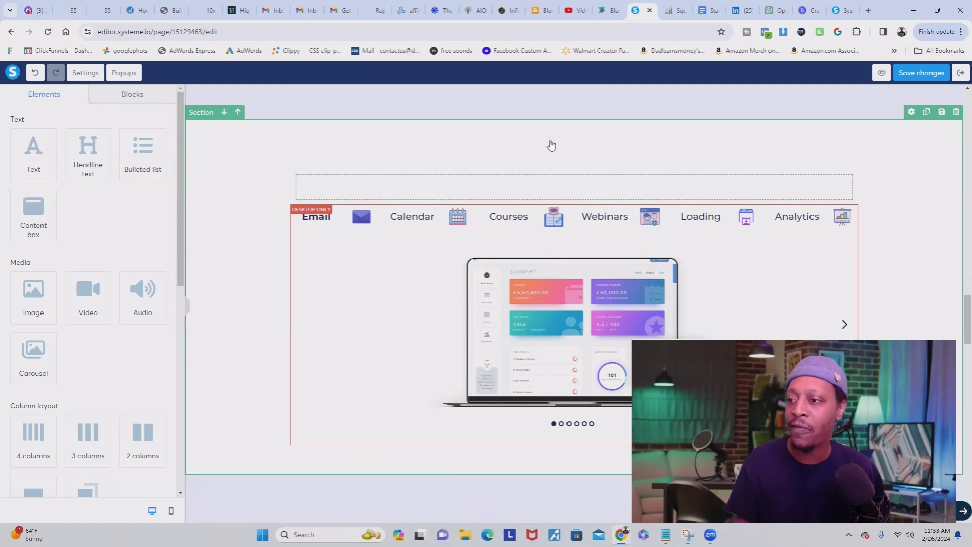
Step: Delete the entire section holding the Email, Calendar, Courses, Webinars, Loading and Analytics carousel
click(956, 112)
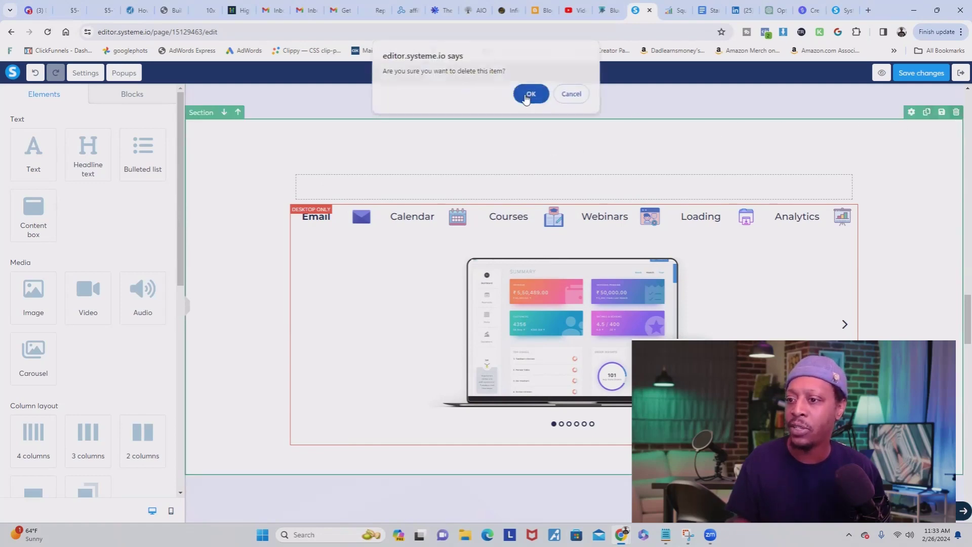
click(528, 97)
scroll(691, 139, up, 10)
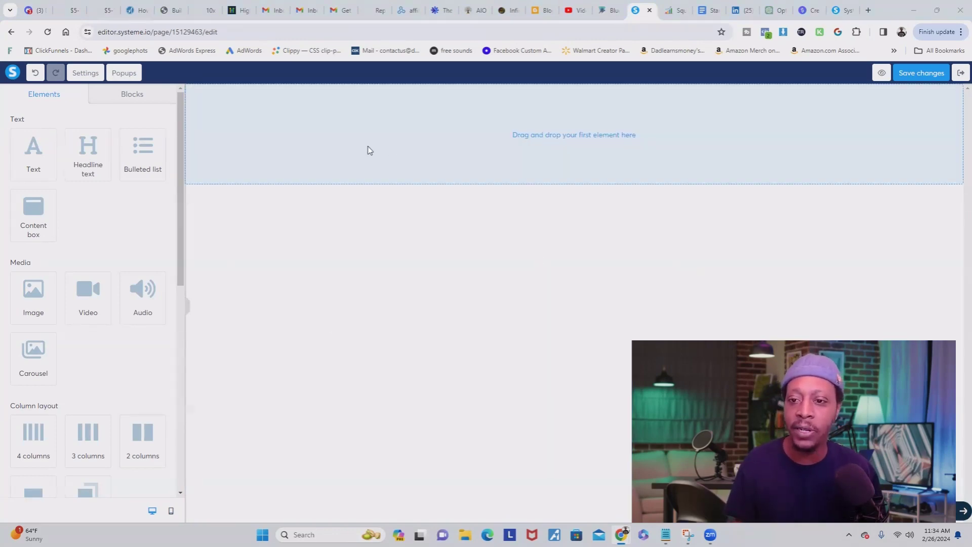
Step: Add an image element to the blank page in mobile layout, uploading and inserting "Simple Profile Photo Instagram Post (2)" from Downloads
click(171, 511)
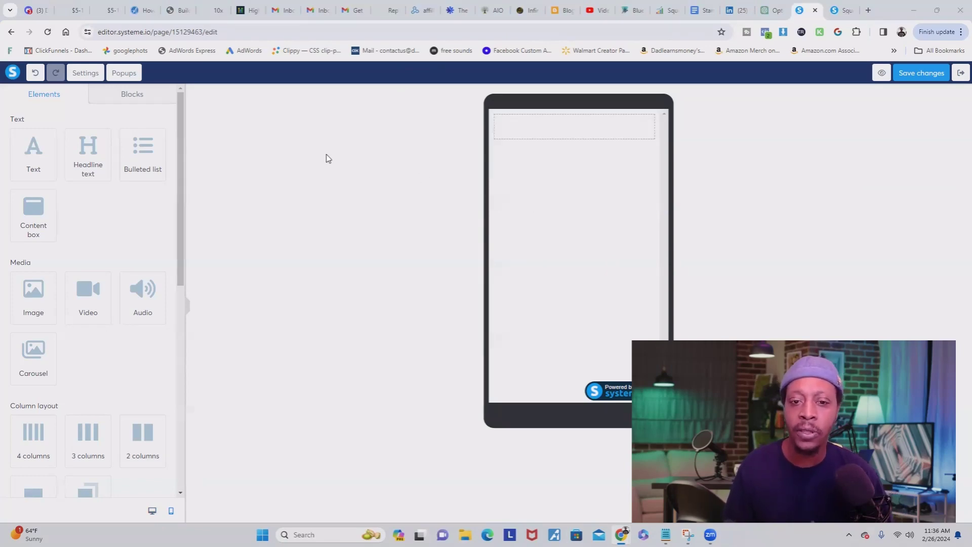
click(38, 297)
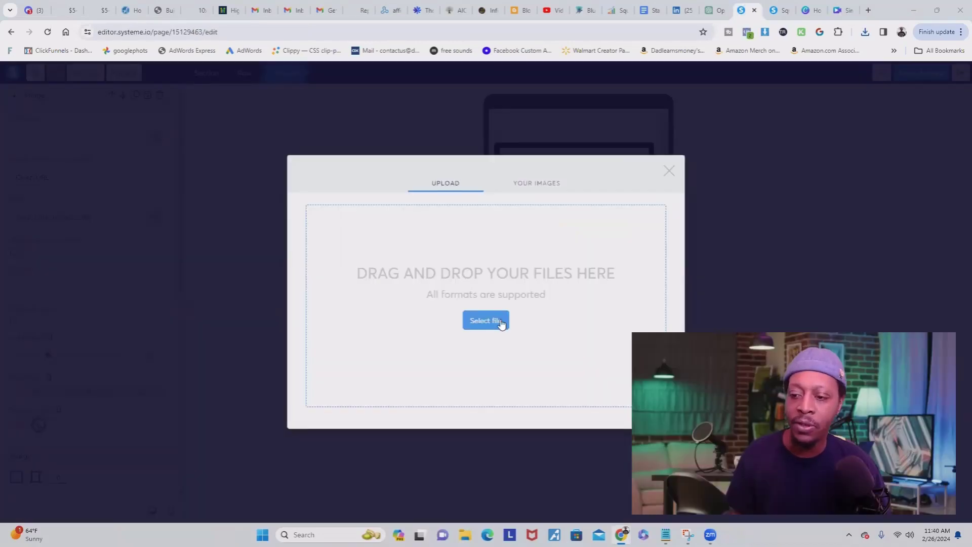
click(500, 322)
click(209, 115)
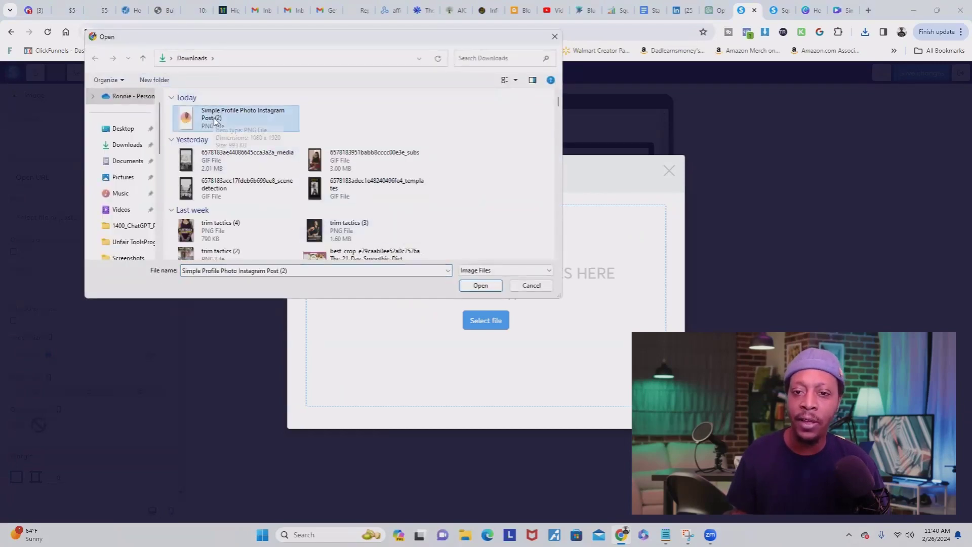
click(480, 285)
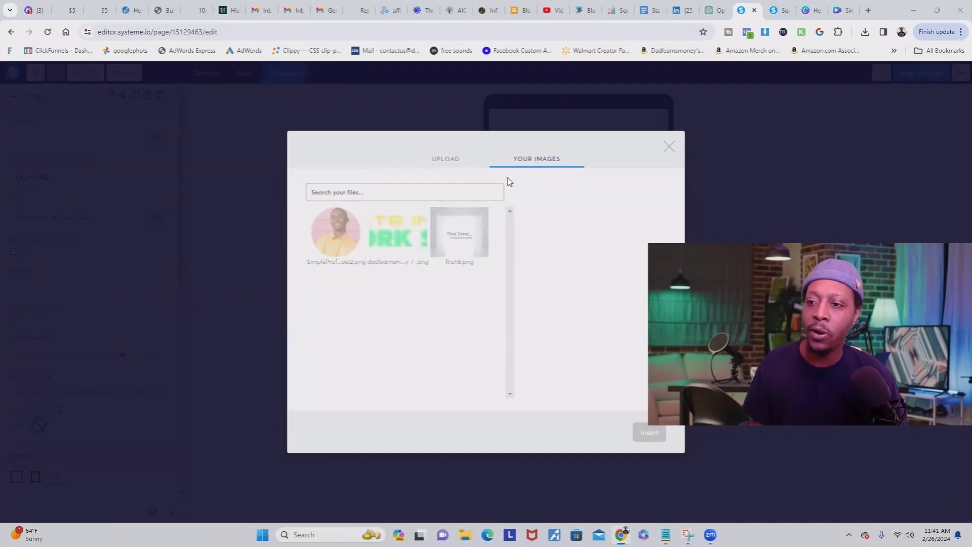
click(332, 234)
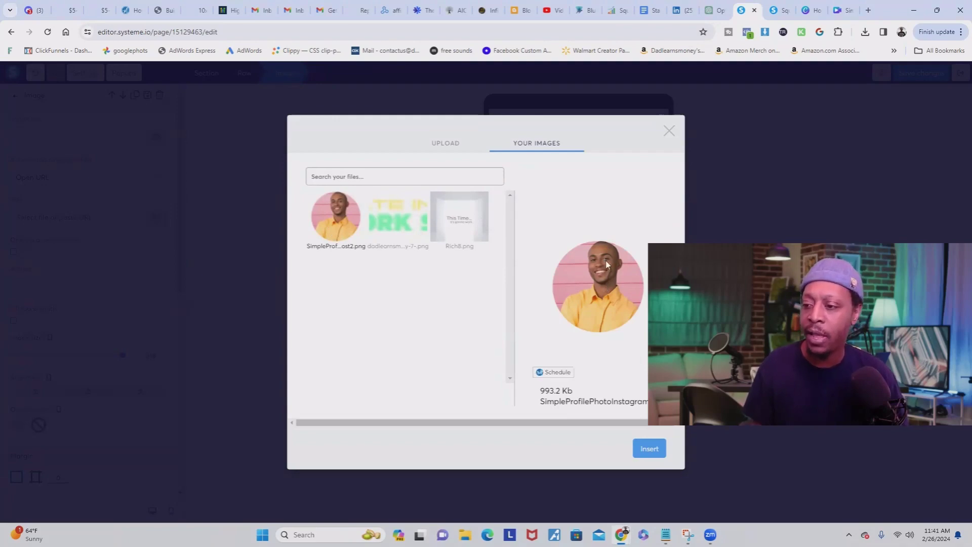
click(648, 449)
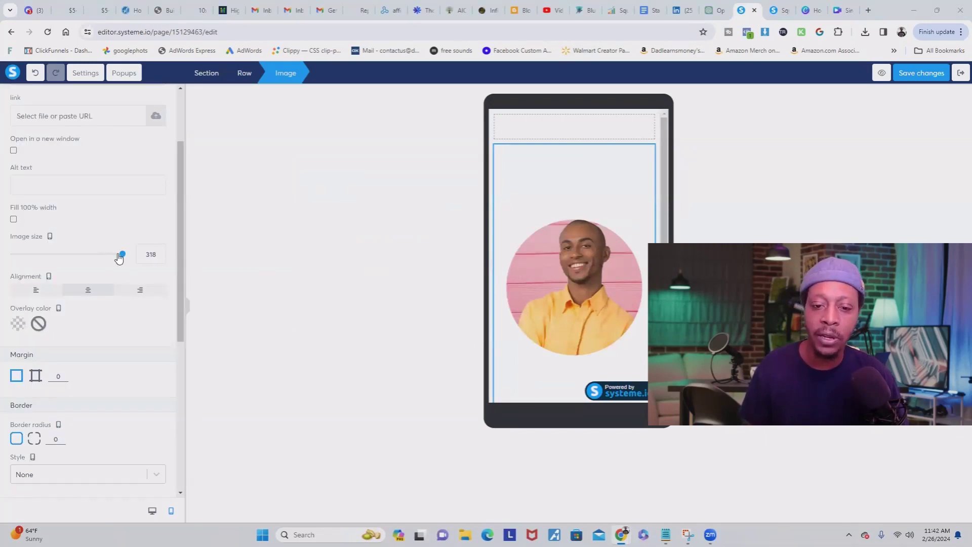
Step: Reduce the profile photo's mobile image size to 159
scroll(84, 175, up, 2)
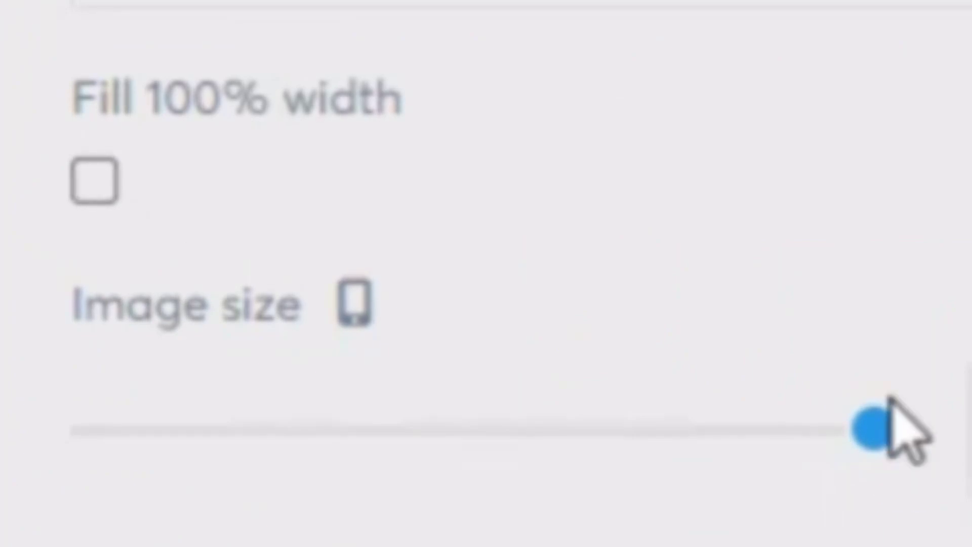
drag(879, 427, 486, 430)
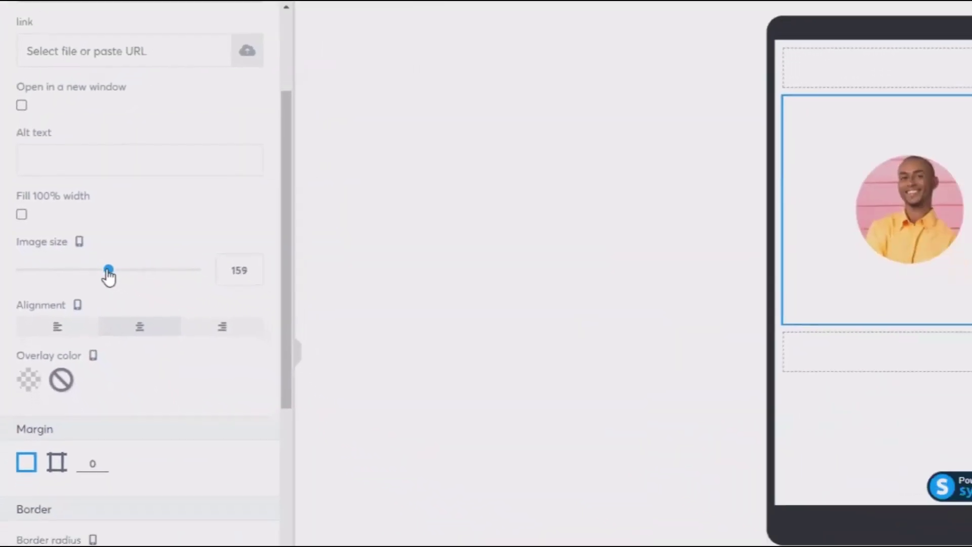
click(616, 94)
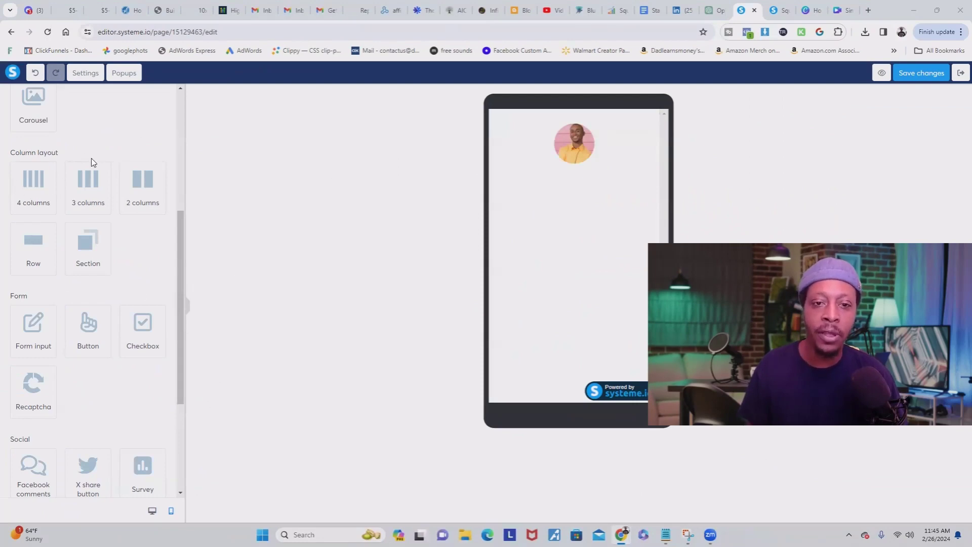
Step: Add an empty row directly below the profile photo
scroll(93, 163, up, 5)
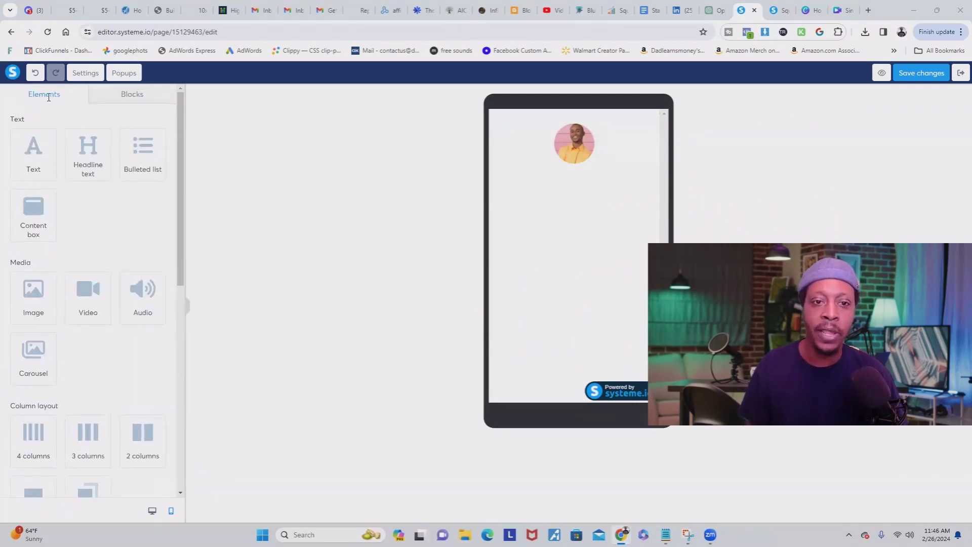
scroll(69, 182, down, 3)
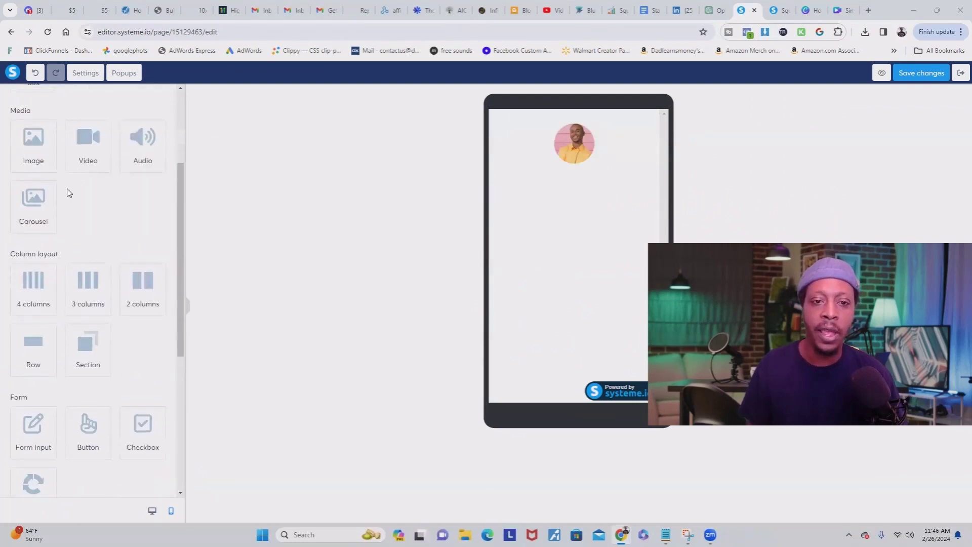
scroll(70, 190, down, 3)
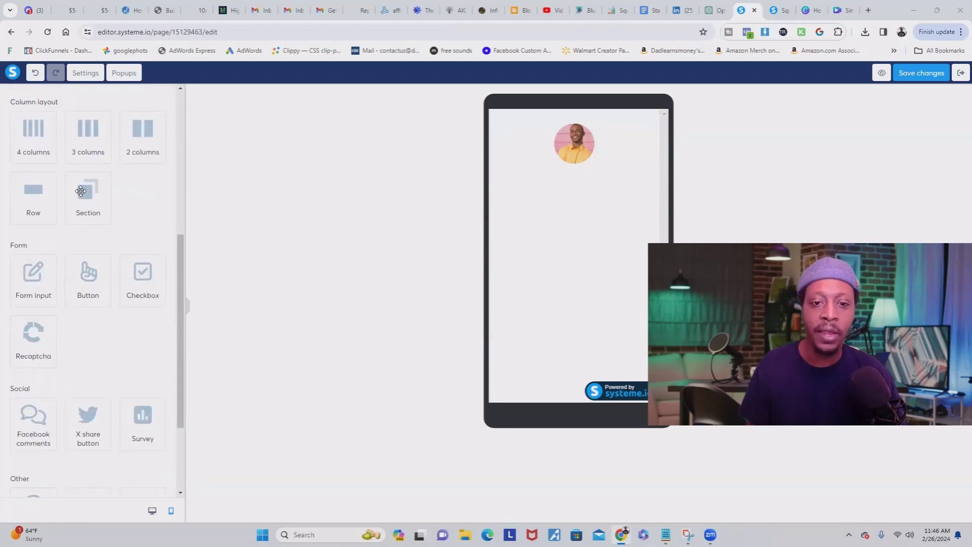
scroll(81, 190, up, 2)
drag(33, 292, 616, 207)
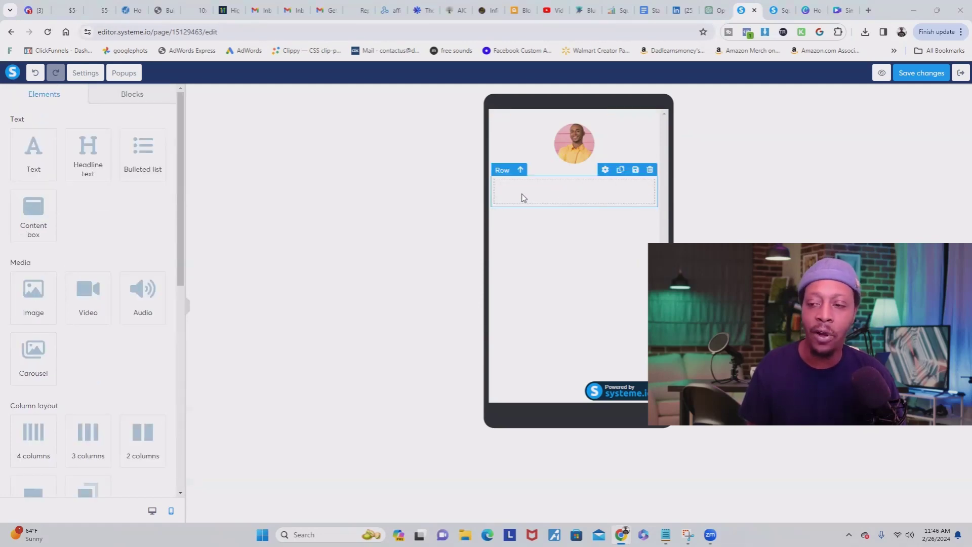
click(36, 159)
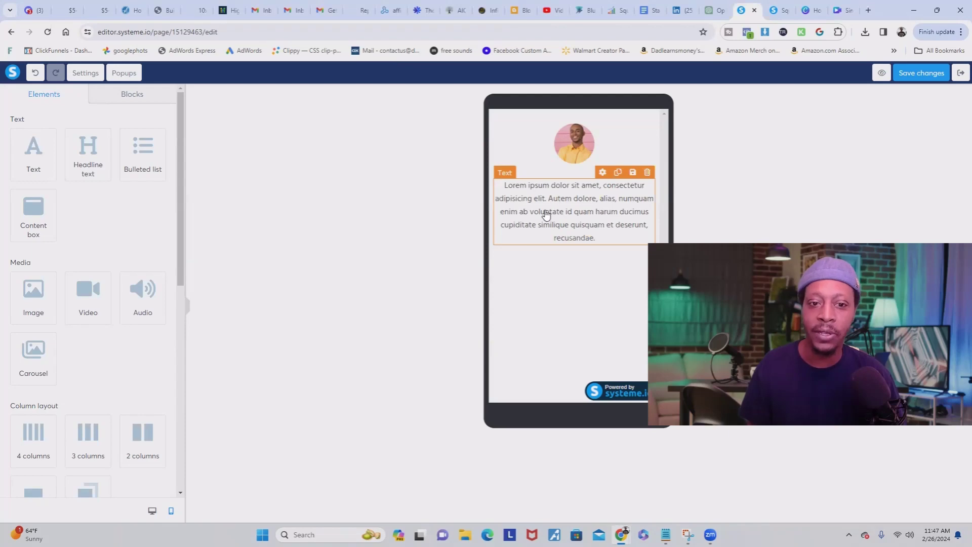
click(646, 173)
click(528, 96)
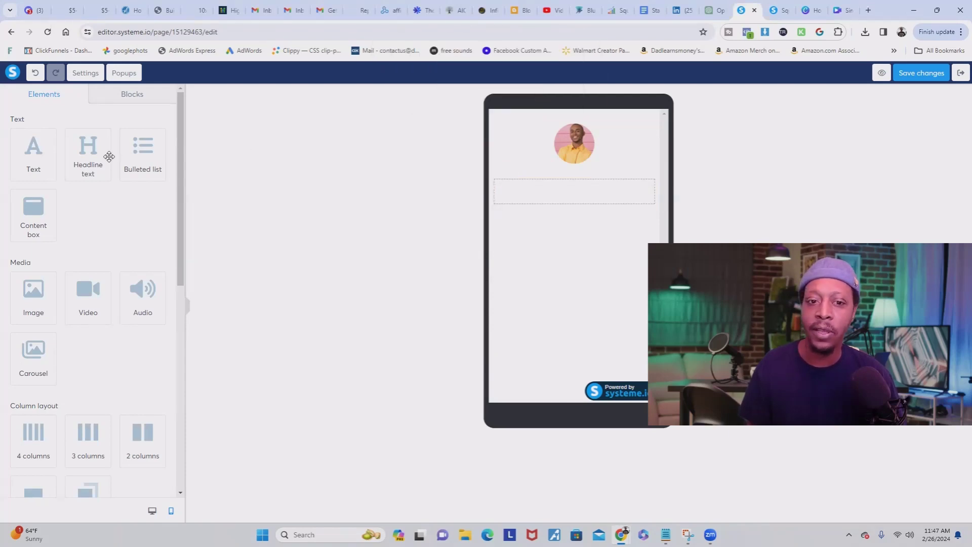
Step: Place a headline text element in the row below the profile photo and delete the leftover empty row beneath it
drag(87, 163, 560, 223)
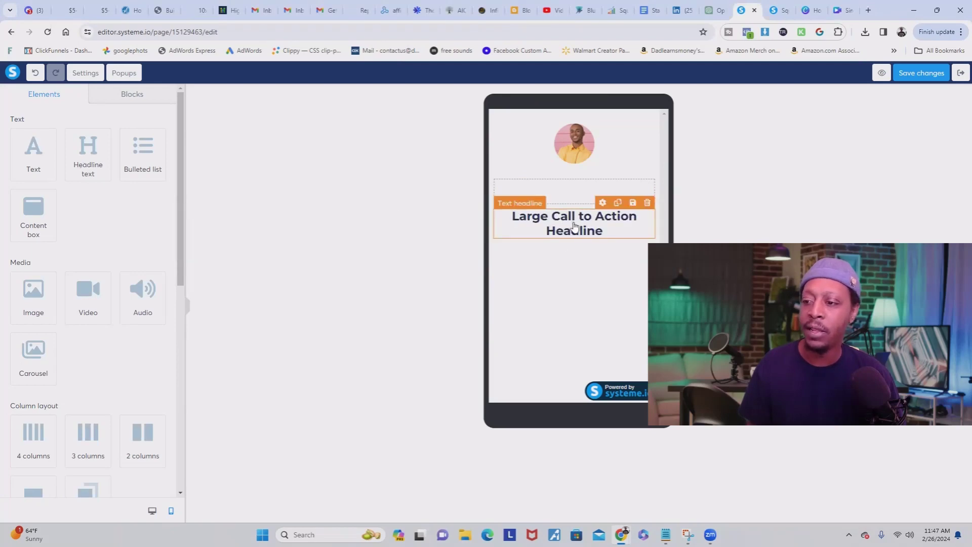
drag(575, 226, 577, 186)
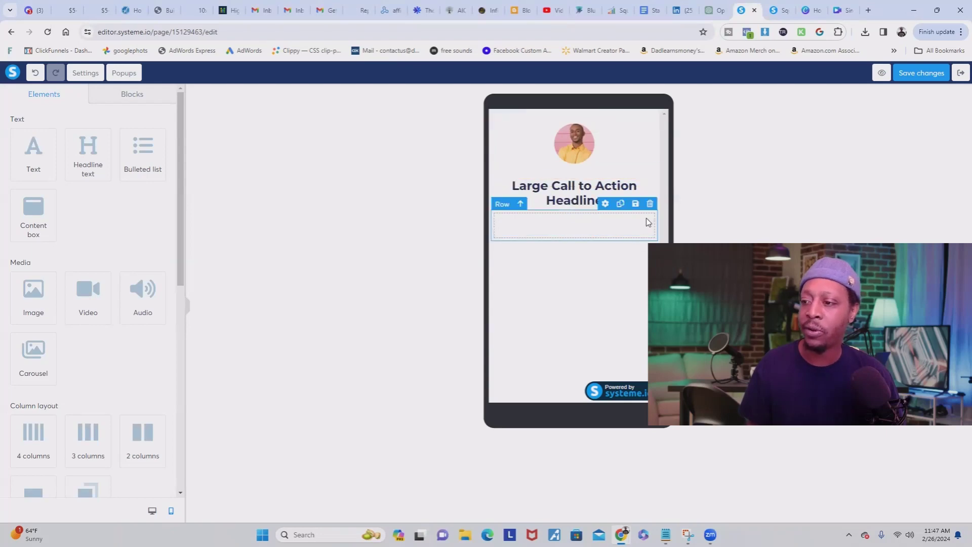
click(650, 203)
click(530, 95)
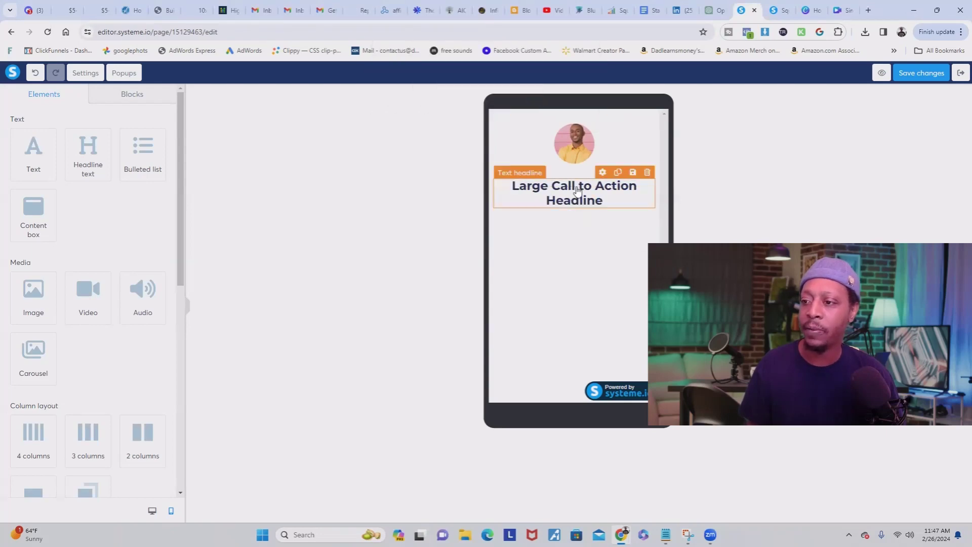
Step: Replace the placeholder text of the headline below the profile photo with "Dadlearnsmoney"
triple_click(580, 189)
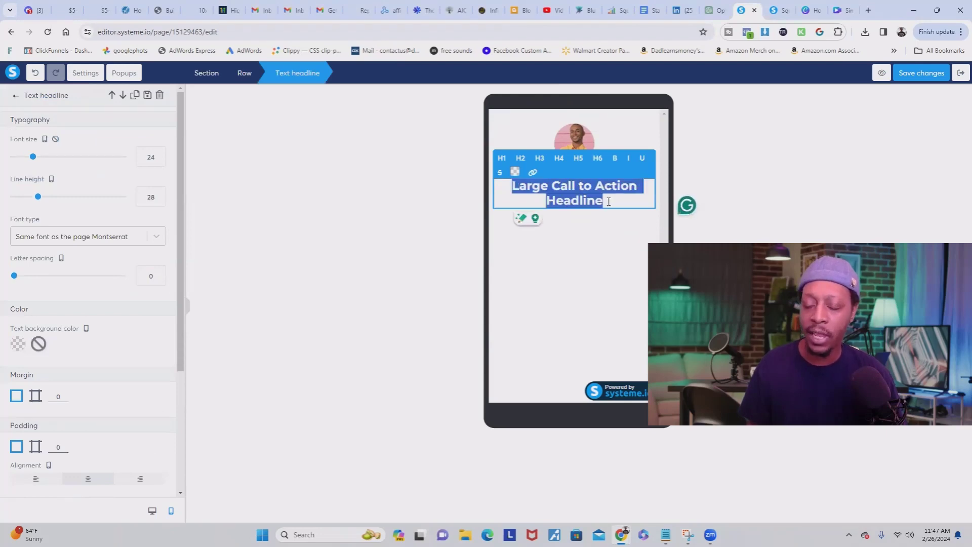
text(dal)
key(BackSpace)
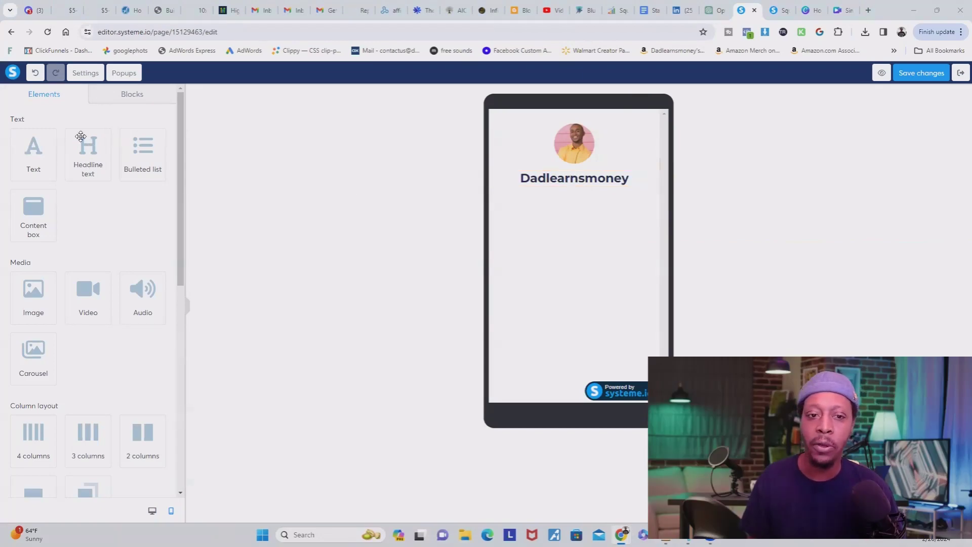
Step: Add a second headline reading "Digital Marketer" below Dadlearnsmoney and reduce its mobile font size to 17
drag(88, 161, 586, 212)
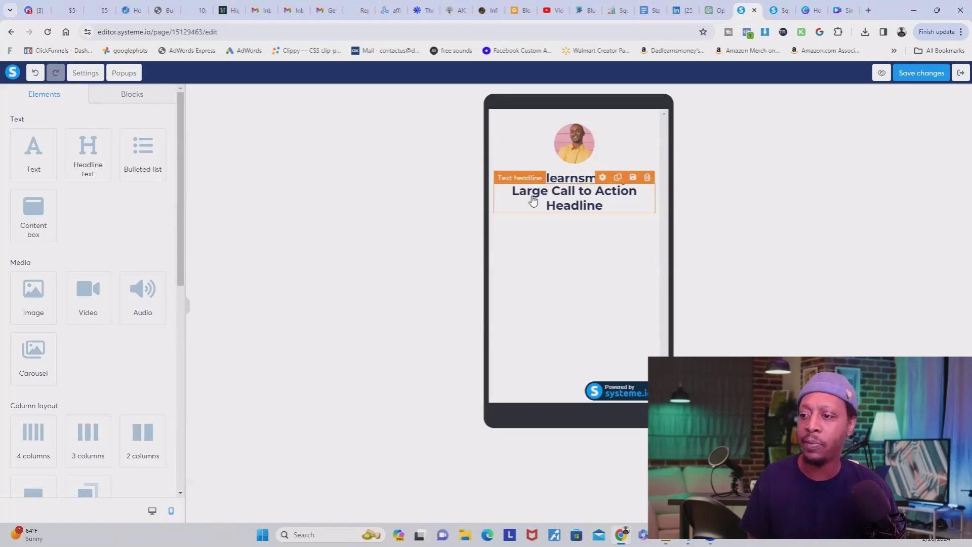
click(575, 197)
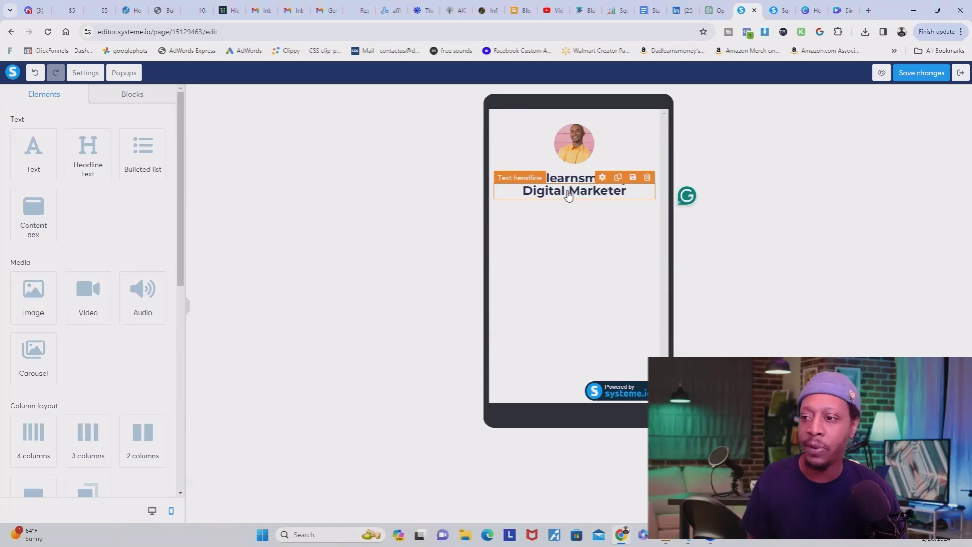
click(568, 192)
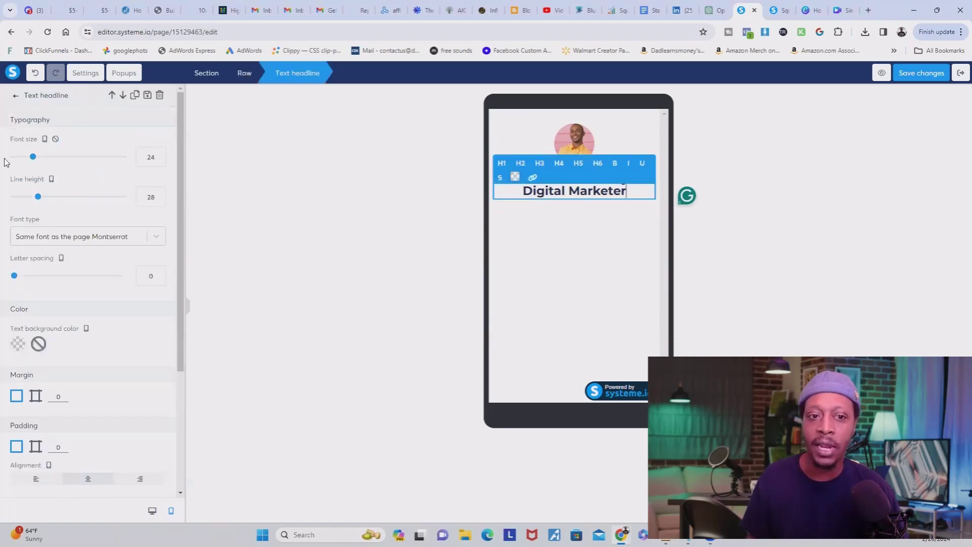
drag(33, 157, 26, 159)
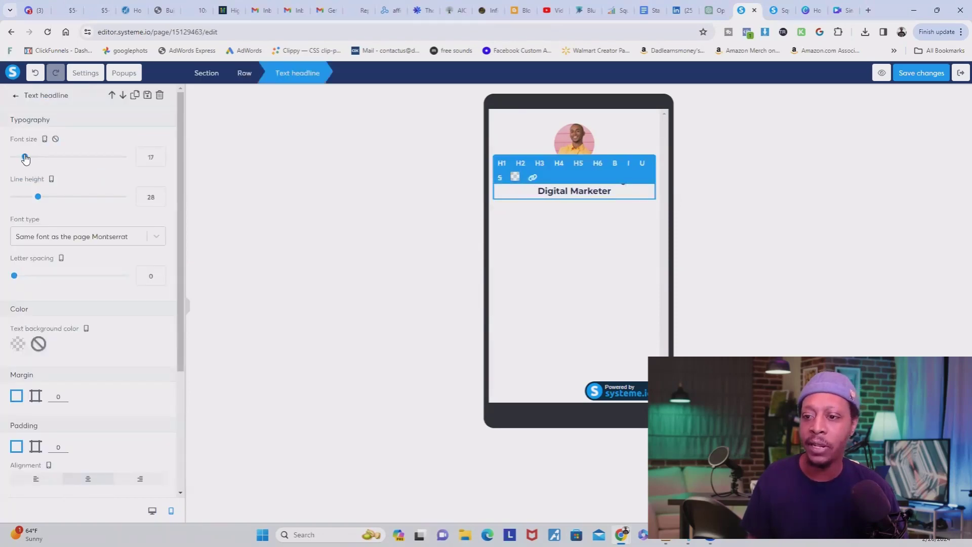
click(223, 198)
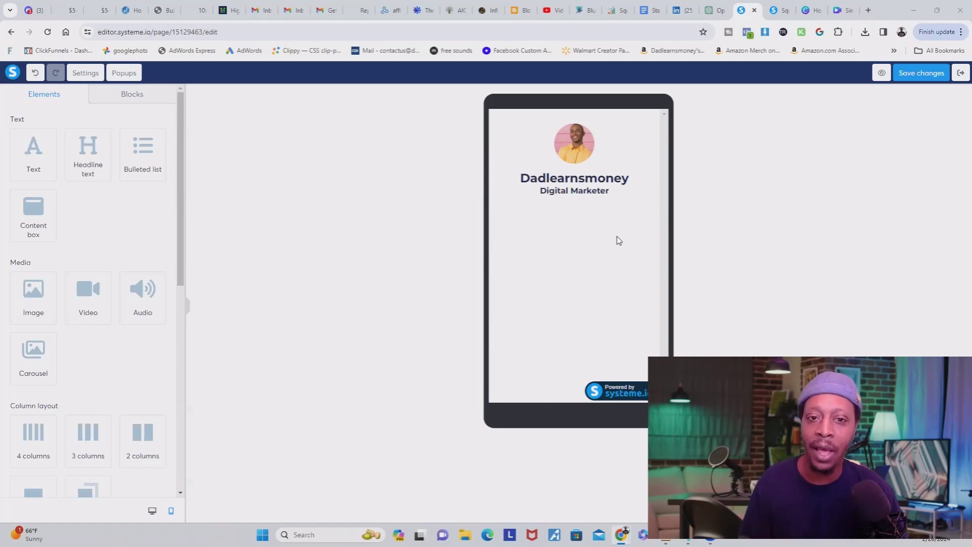
Step: Give the section containing the profile photo and headlines a solid bright blue background
click(83, 76)
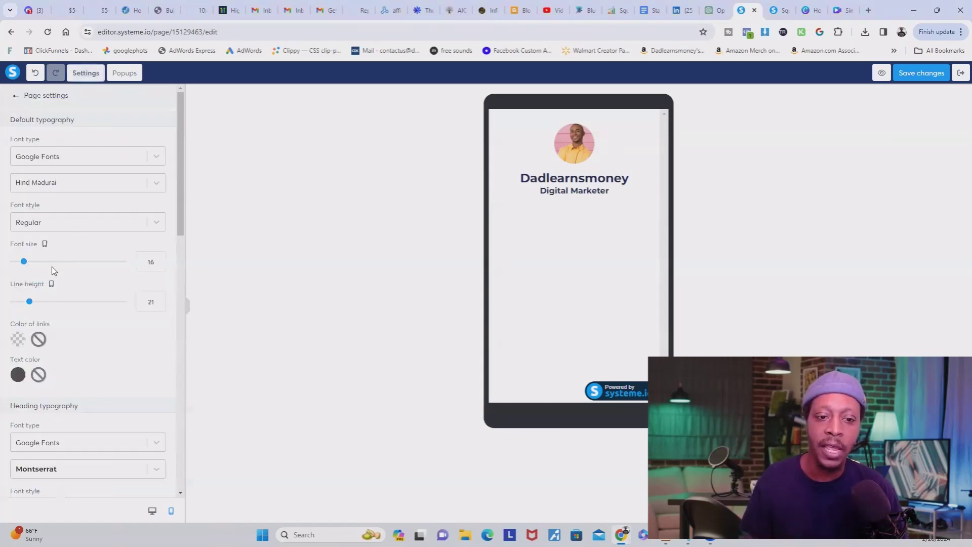
scroll(52, 267, down, 4)
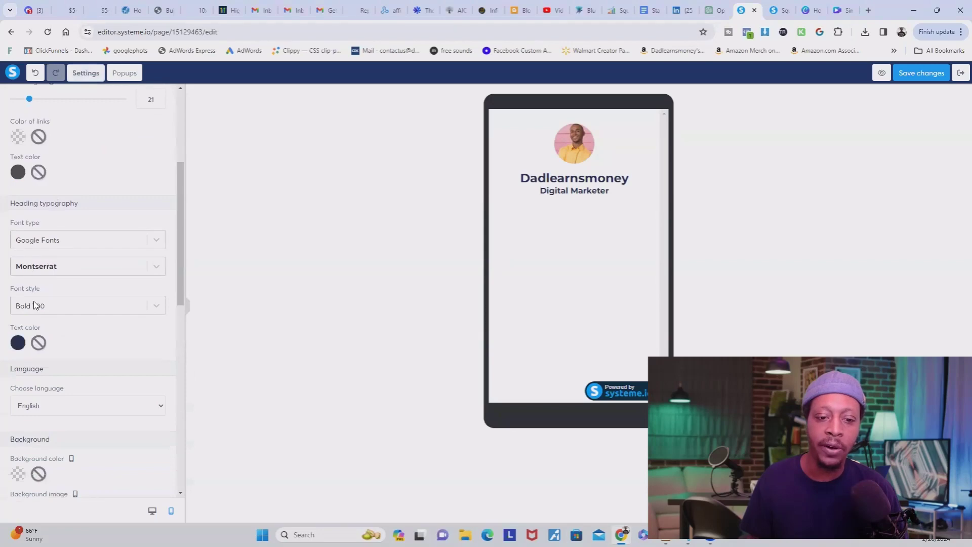
scroll(37, 285, down, 5)
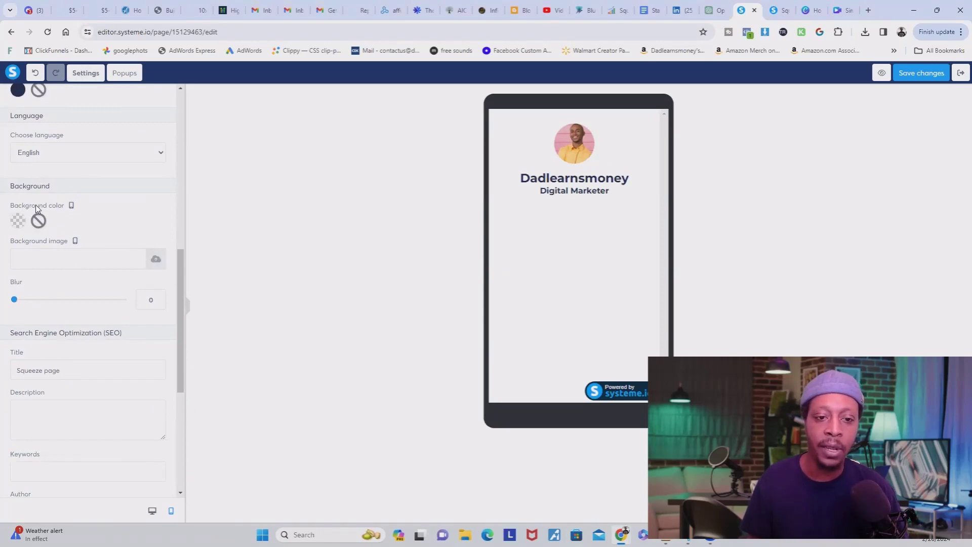
click(18, 221)
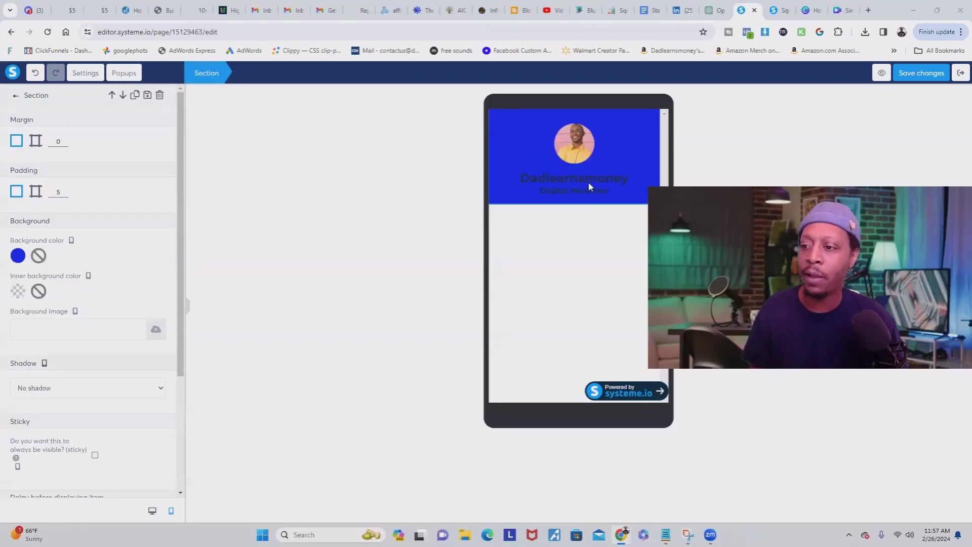
click(16, 95)
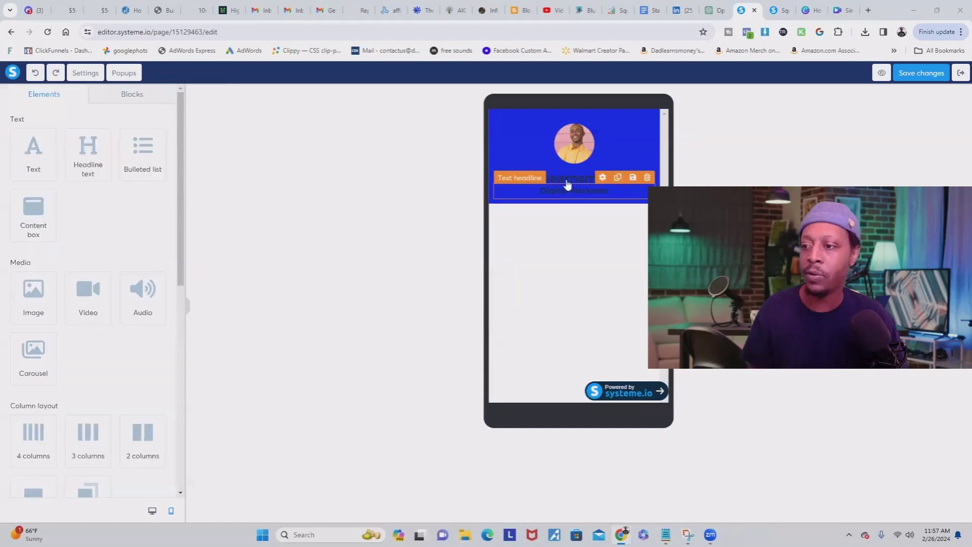
Step: Change the text color of the Dadlearnsmoney headline to white
click(567, 180)
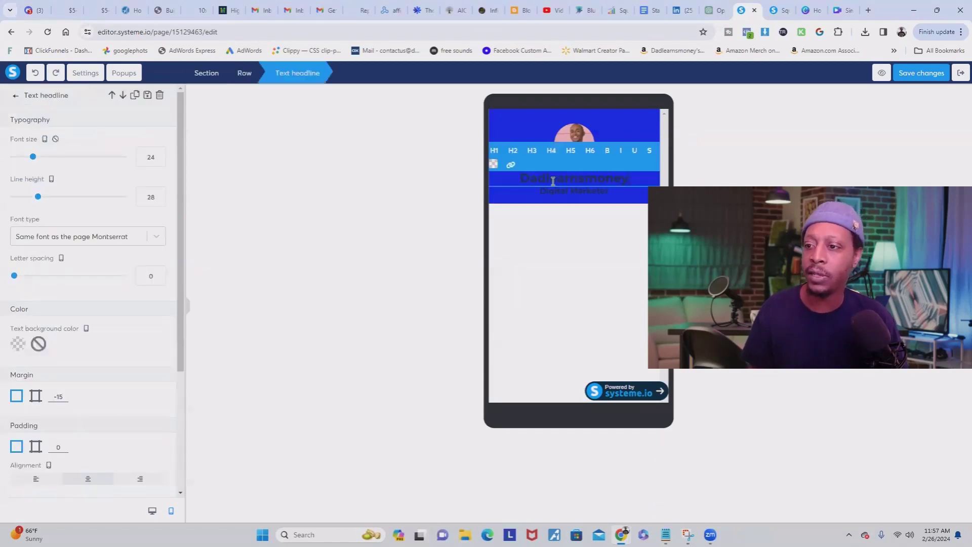
click(494, 165)
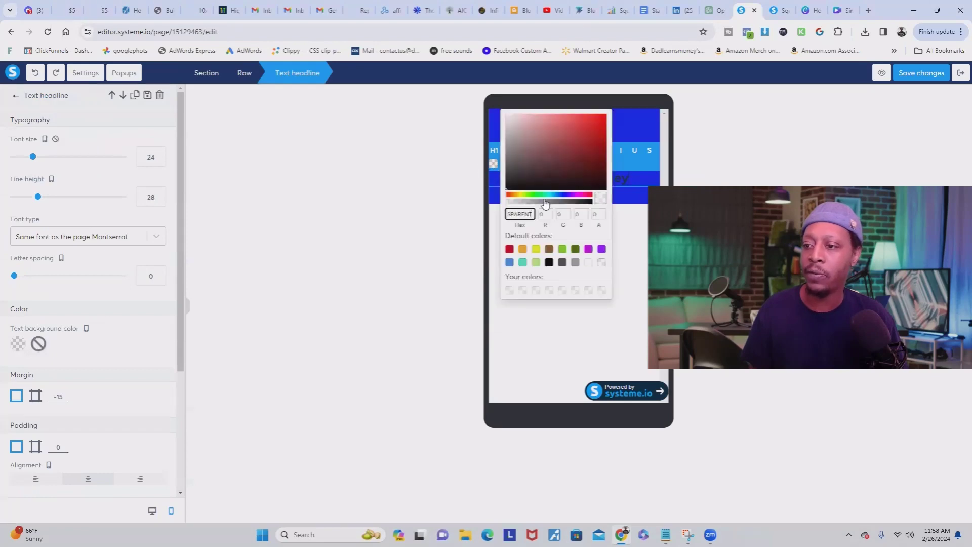
click(589, 264)
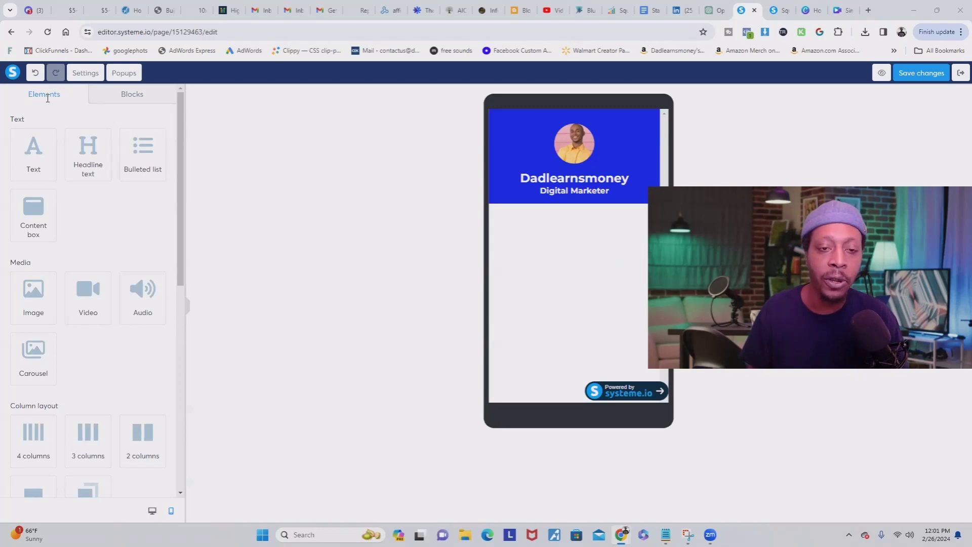
Step: Add a button element below the Digital Marketer headline and set its click action to Open URL
scroll(52, 258, down, 6)
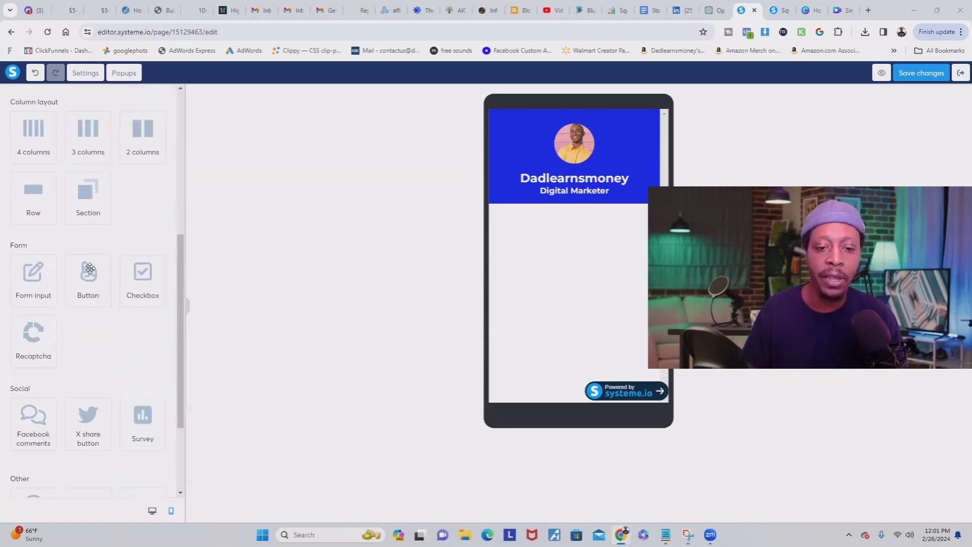
click(85, 286)
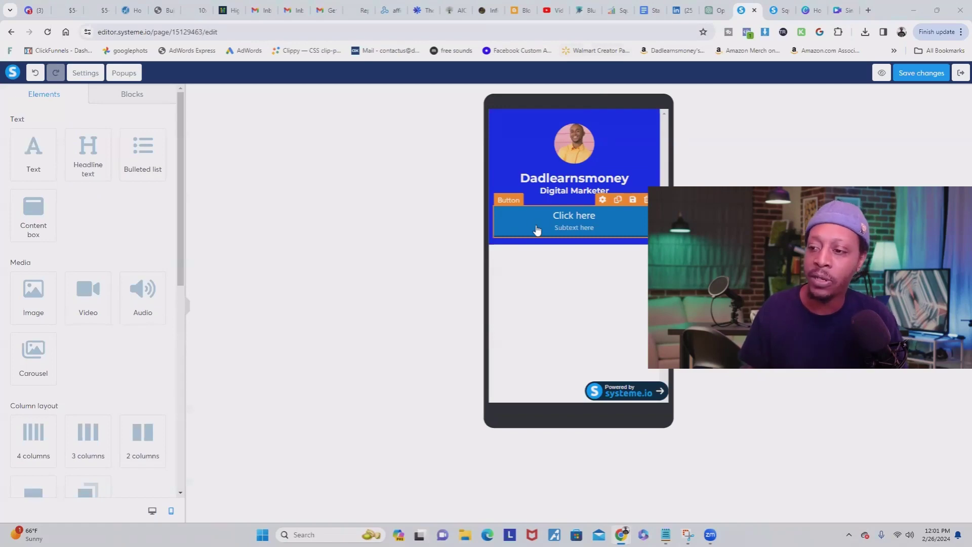
click(537, 230)
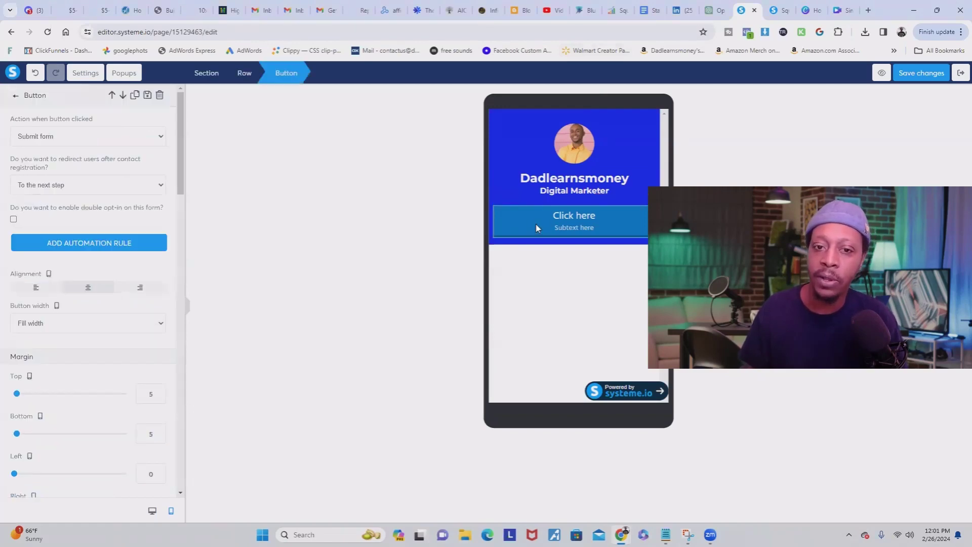
click(67, 134)
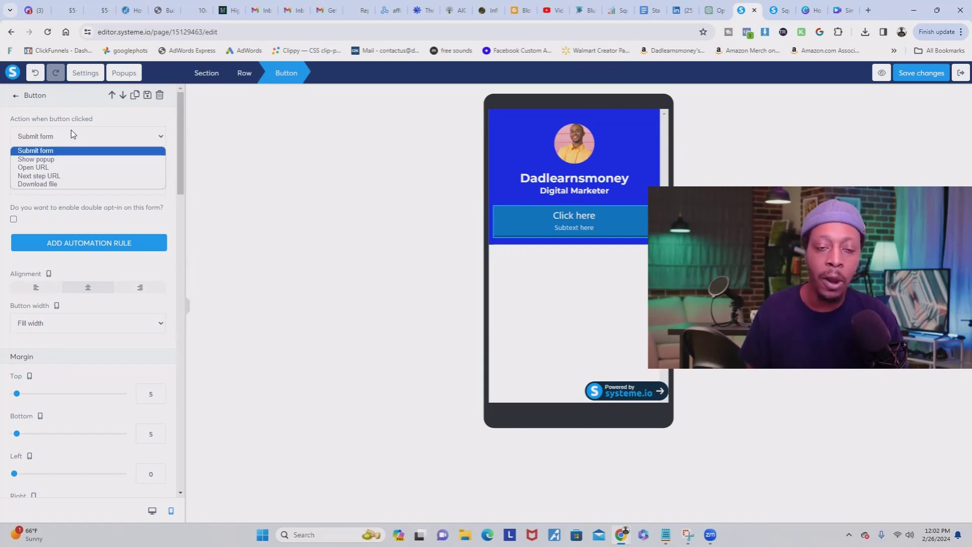
click(74, 167)
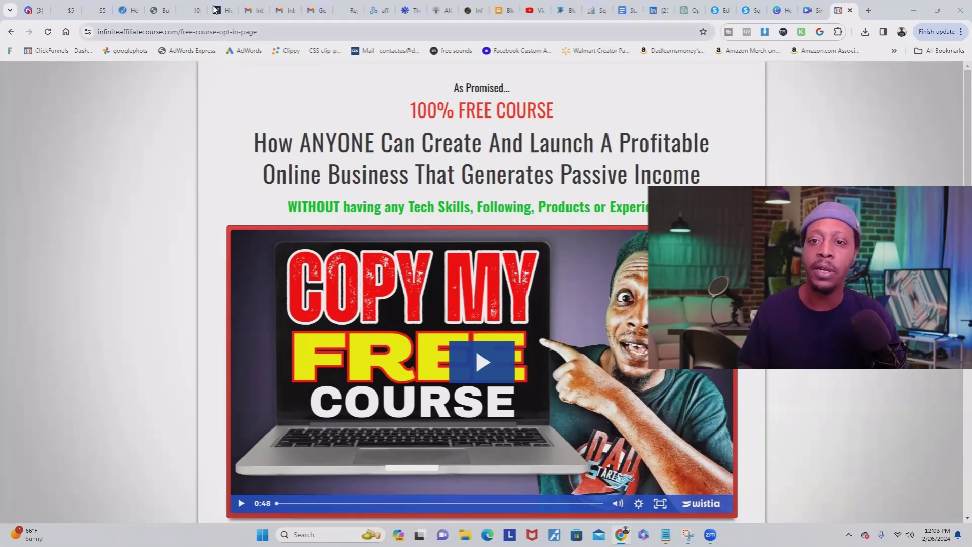
Step: Copy the web address of the free course opt-in page and return to the page editor
double_click(289, 31)
key(ctrl+a)
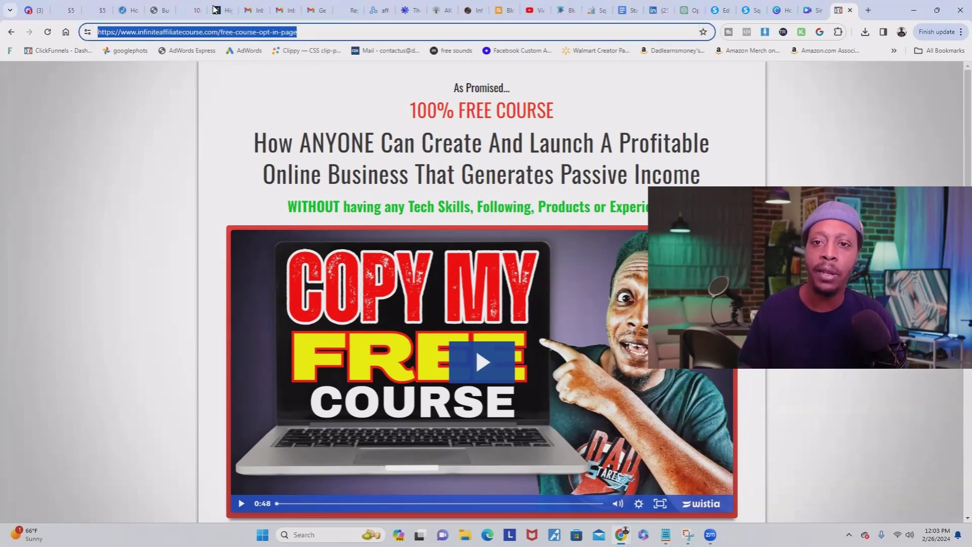
right_click(209, 33)
click(254, 128)
click(715, 10)
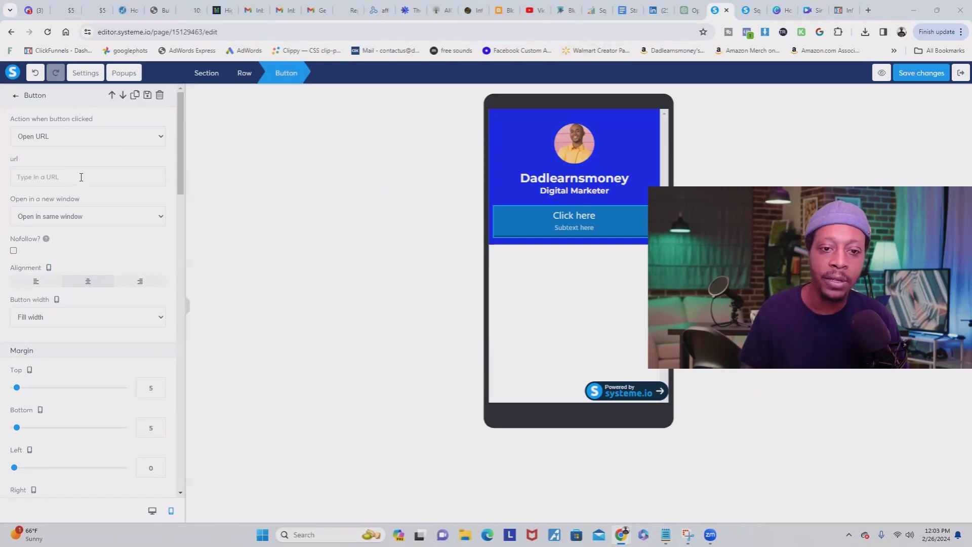
Step: Paste the copied free course address as the button's URL and make it open in a new window
right_click(46, 176)
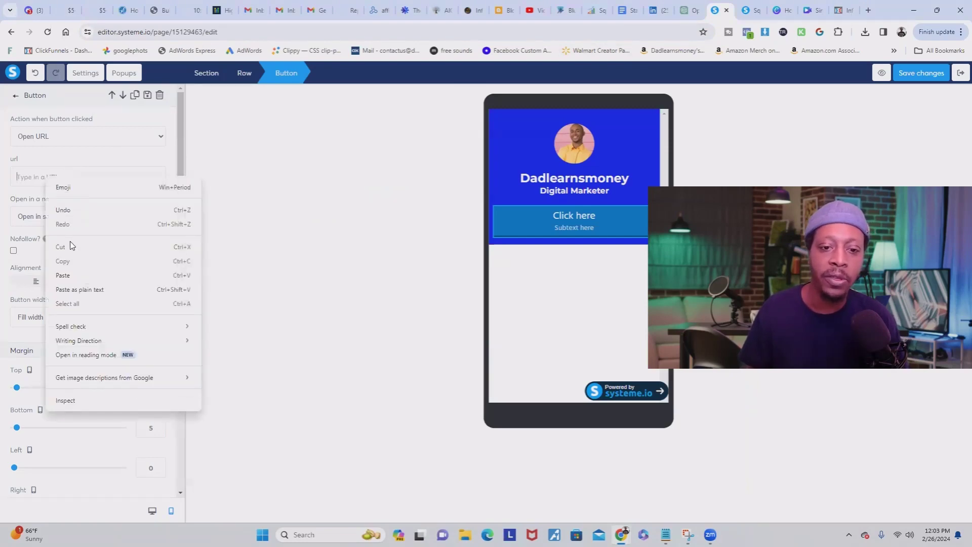
click(67, 272)
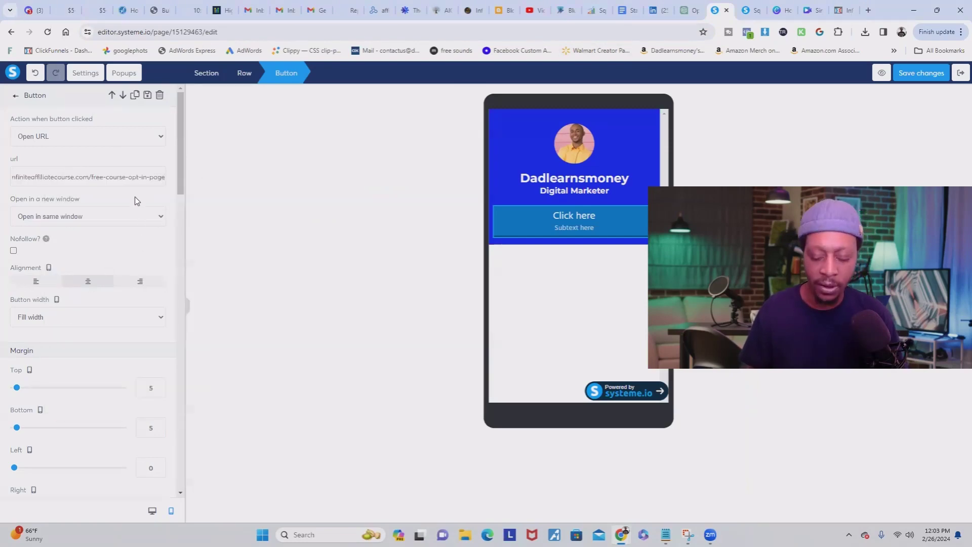
click(91, 216)
click(93, 229)
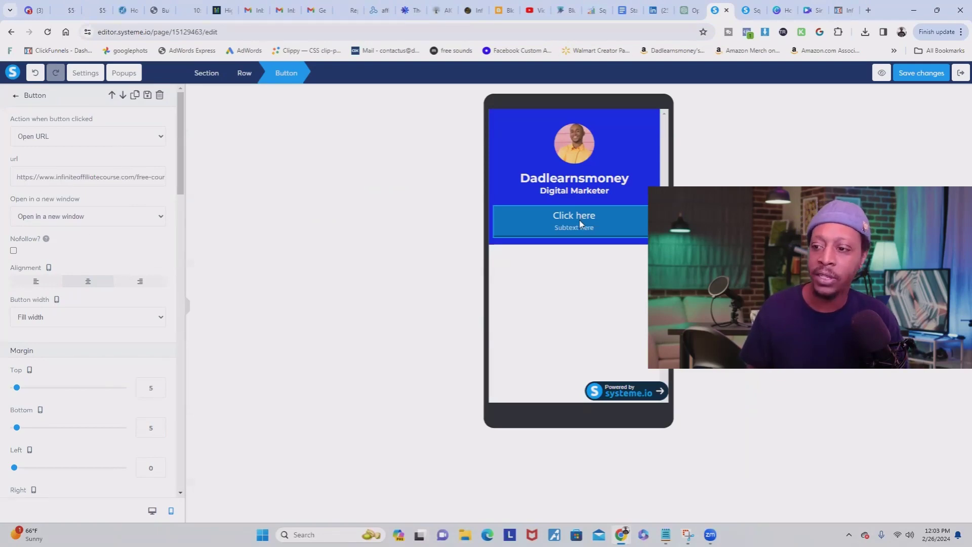
key(Escape)
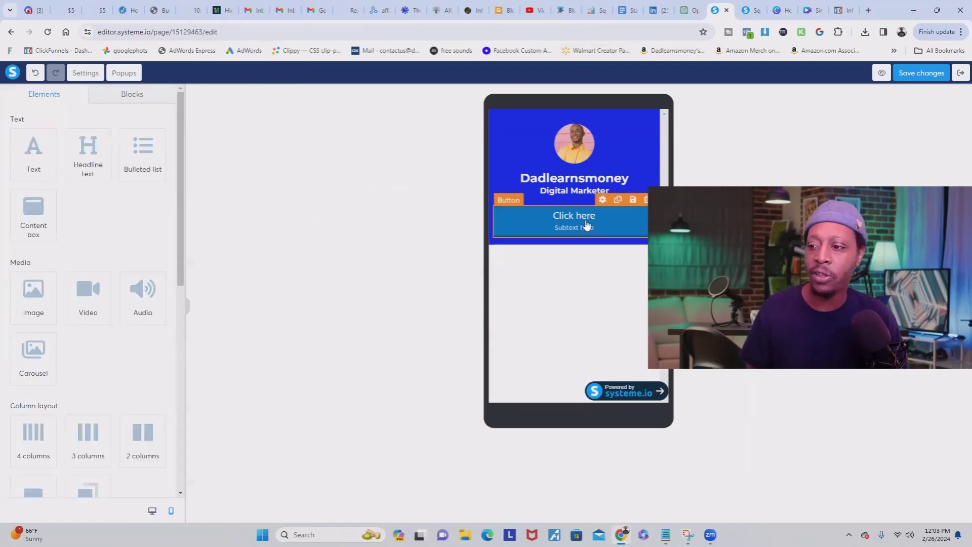
Step: Change the button text to "Get Your Free Course" and remove its subtext
click(586, 225)
key(Escape)
click(581, 226)
scroll(15, 185, down, 6)
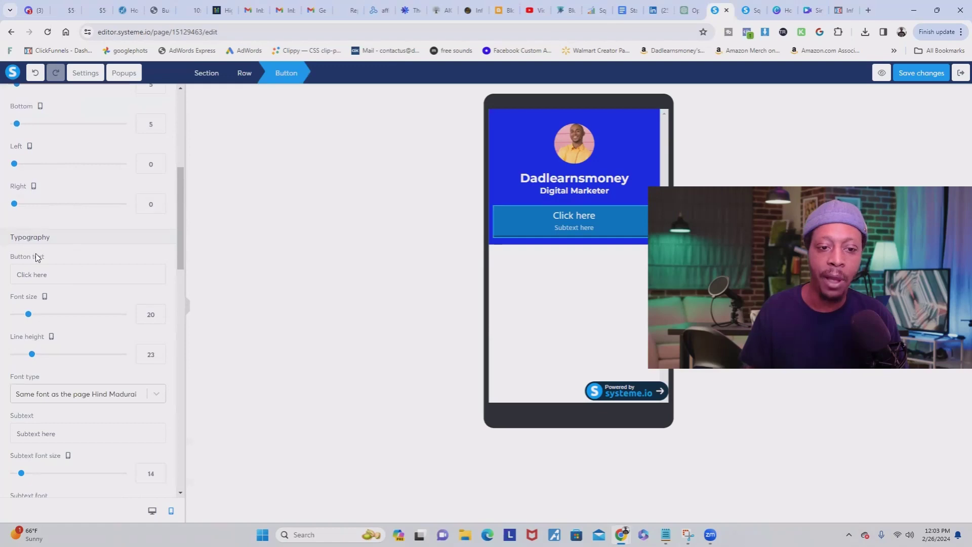
triple_click(53, 279)
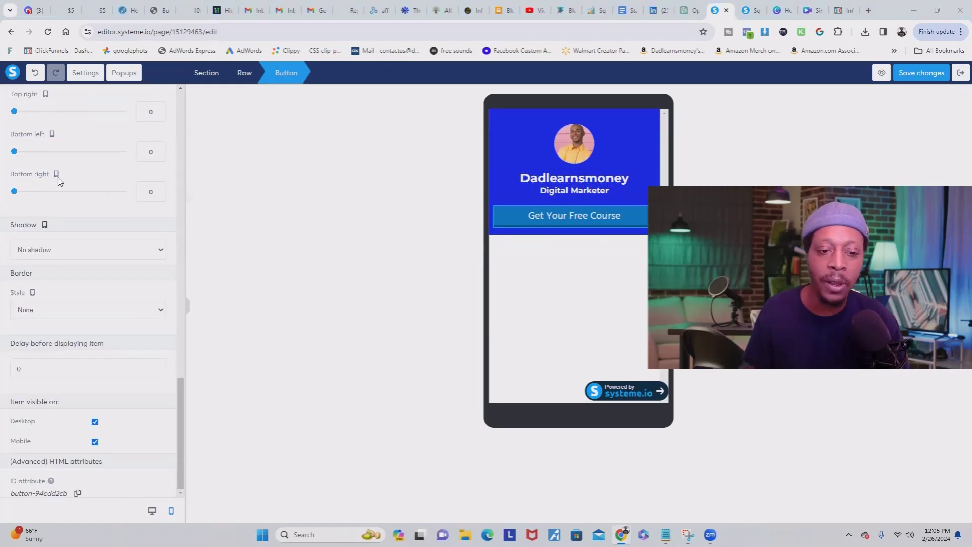
Step: Give the Get Your Free Course button a solid white border
scroll(73, 184, up, 2)
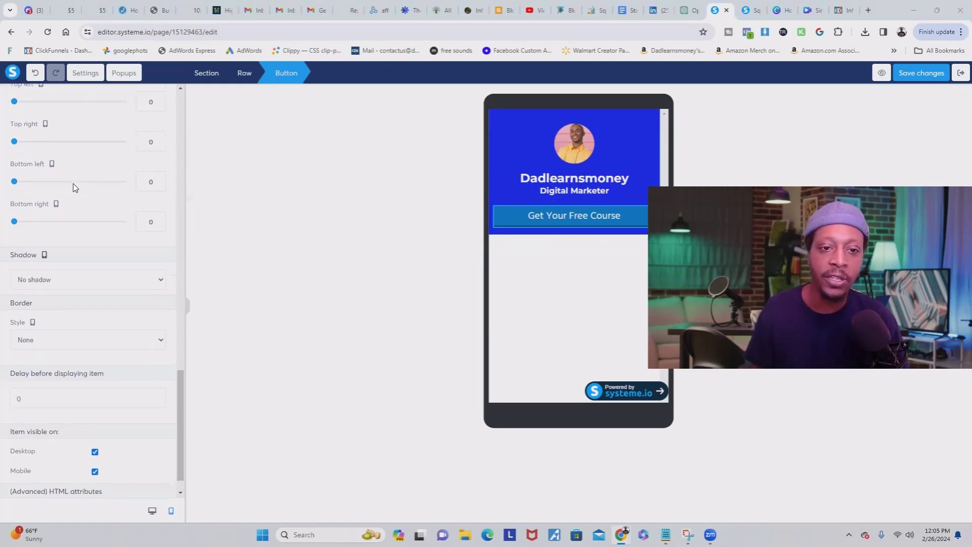
scroll(74, 183, up, 2)
scroll(76, 203, down, 4)
click(61, 312)
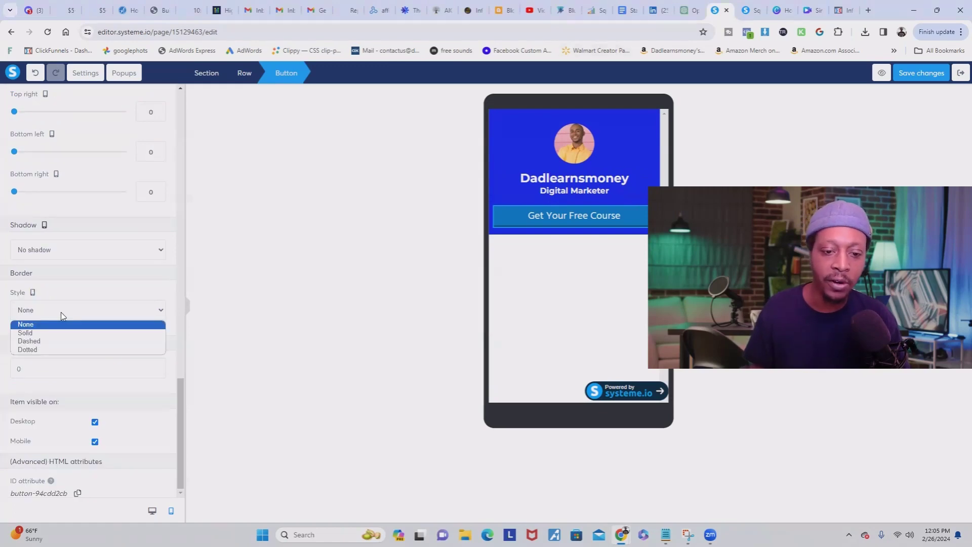
click(26, 332)
scroll(25, 329, down, 2)
click(18, 247)
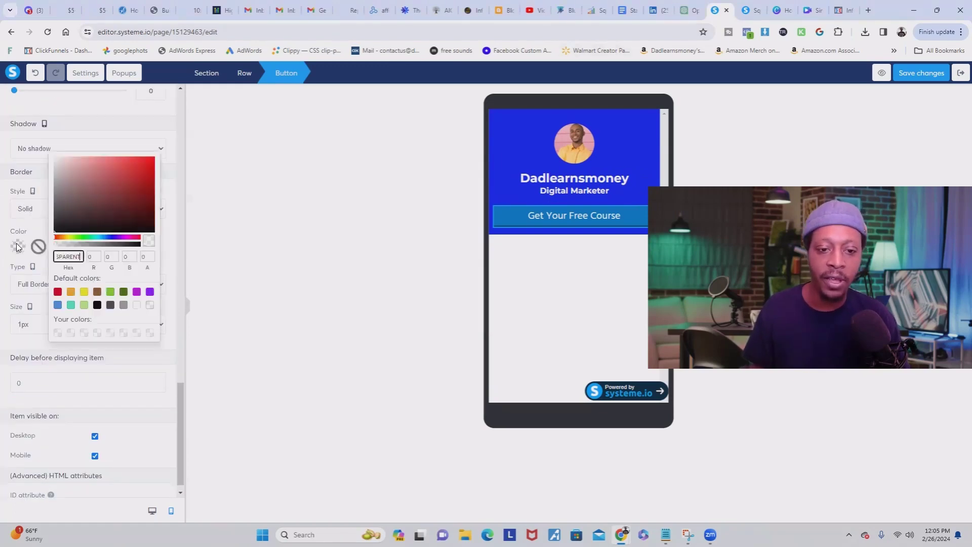
click(137, 304)
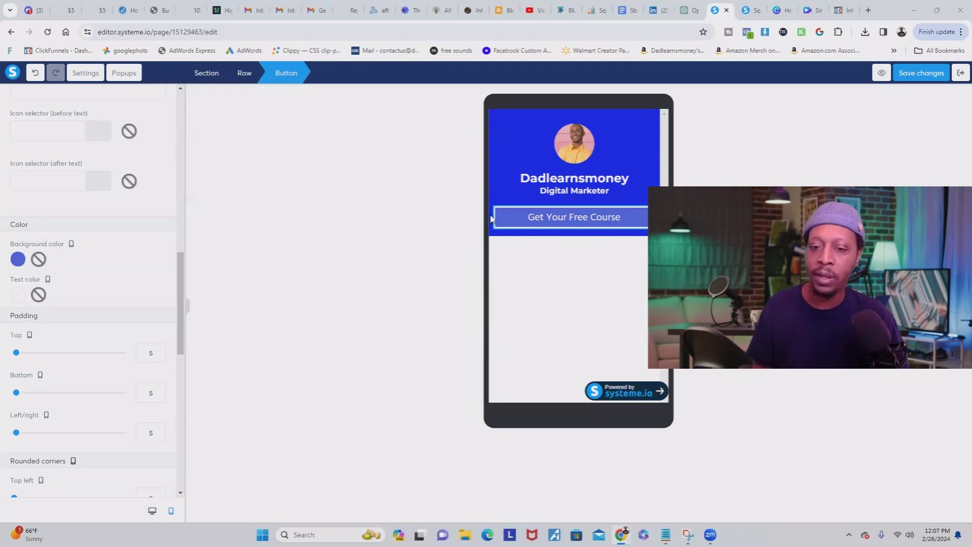
Step: Set the Get Your Free Course button's background to a lighter blue than the section behind it
click(18, 259)
click(173, 189)
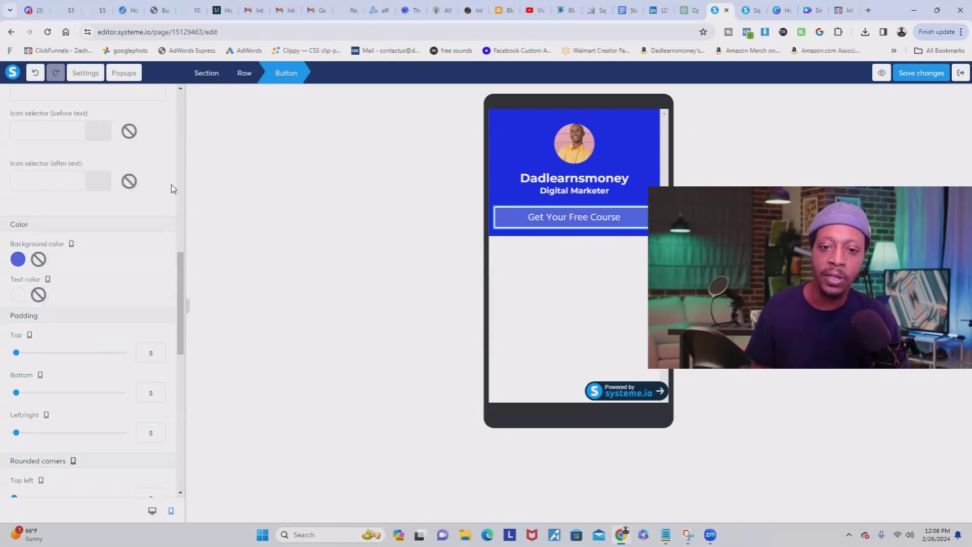
click(384, 202)
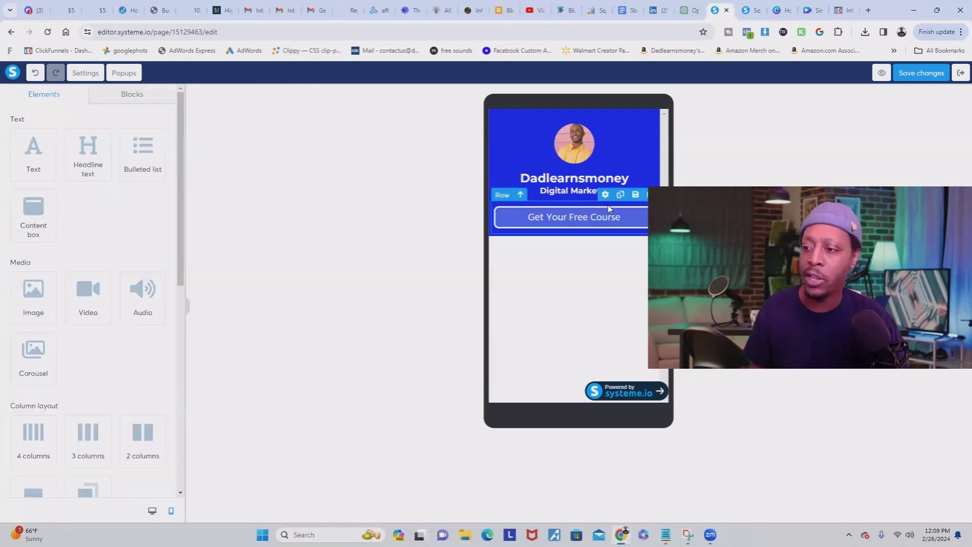
Step: Duplicate the row with the Get Your Free Course button directly below the original
click(620, 196)
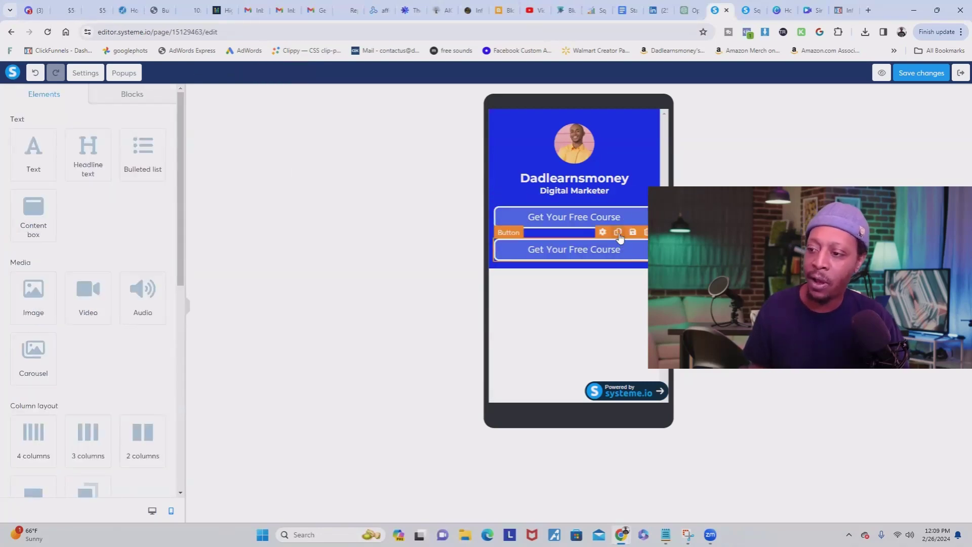
Step: Duplicate the lower Get Your Free Course button twice to make four stacked link buttons
click(618, 233)
click(618, 234)
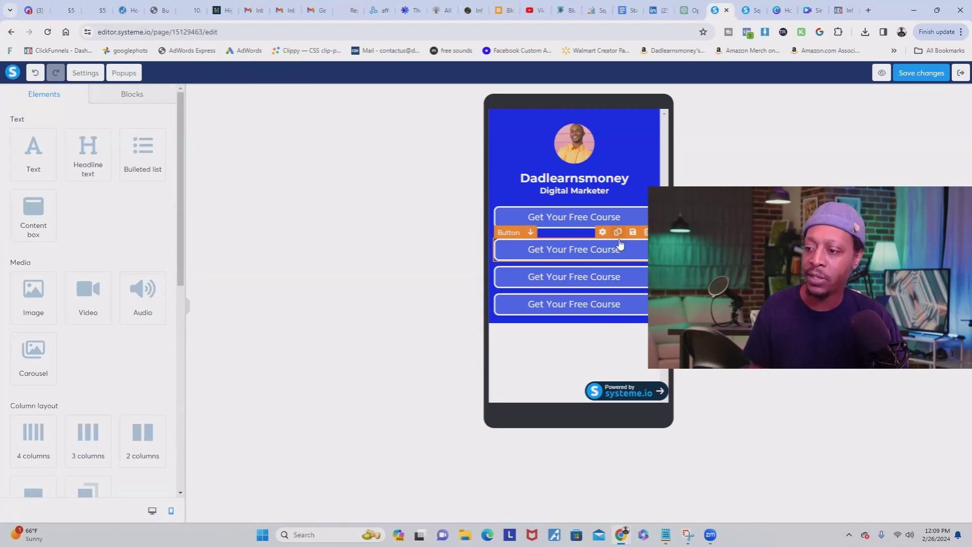
click(607, 249)
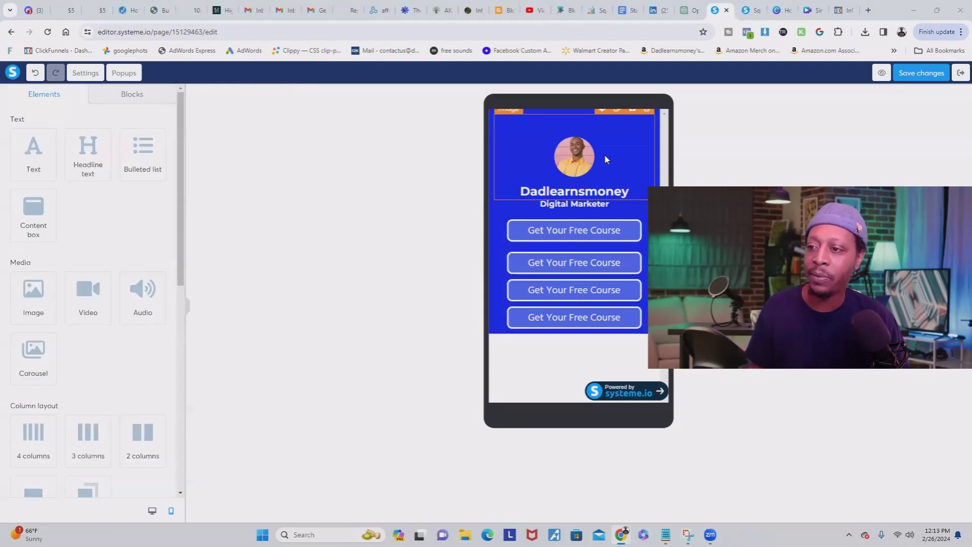
Step: Set the blue section's bottom padding to 140 and save the page changes
mouse_move(657, 122)
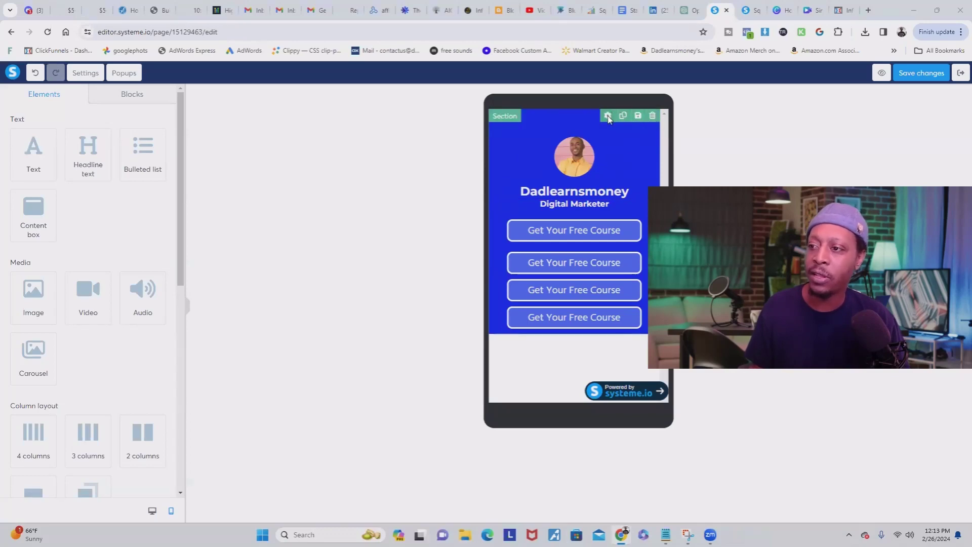
click(608, 115)
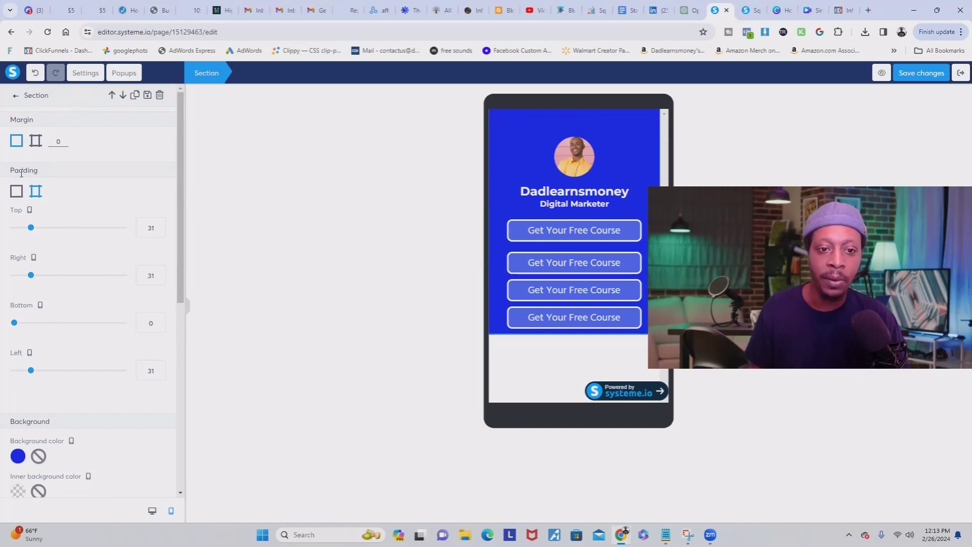
drag(14, 325, 91, 324)
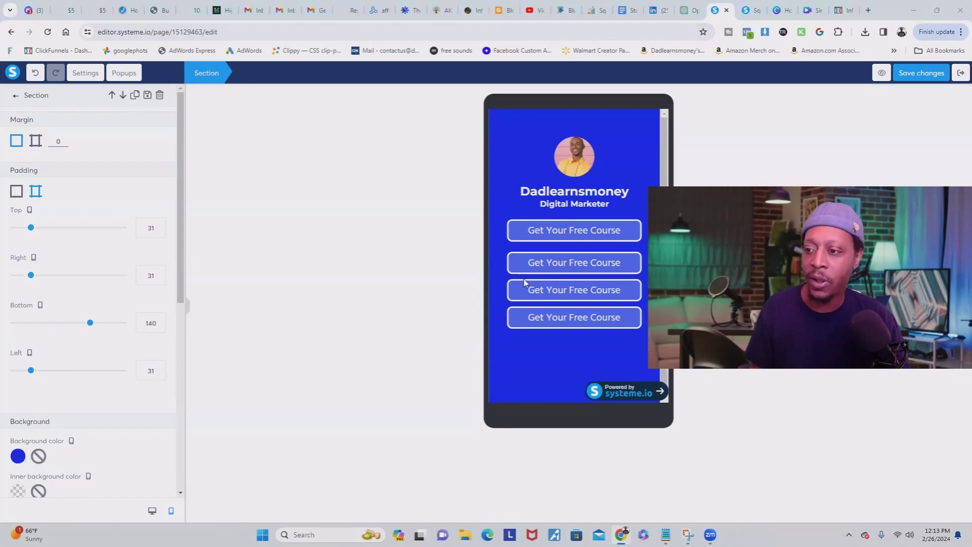
click(918, 75)
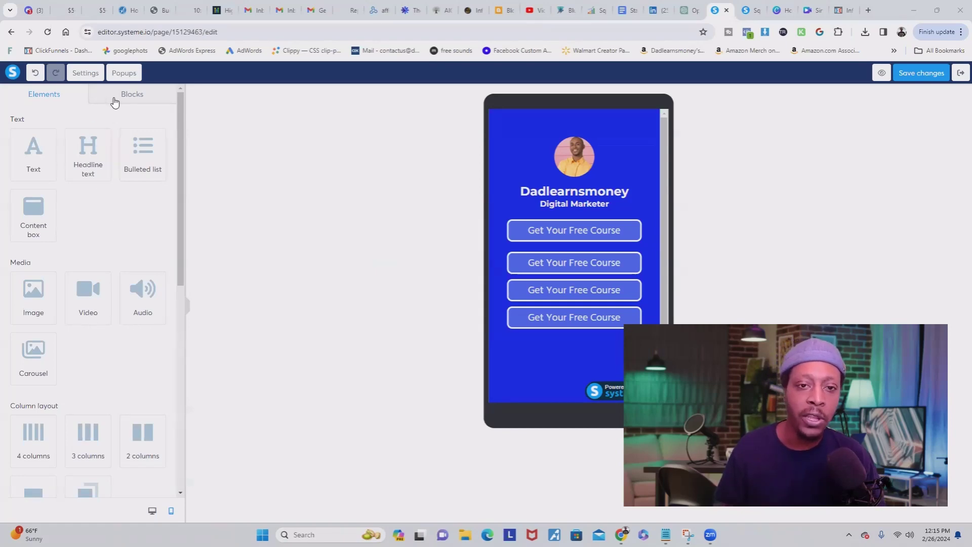
Step: Replace the page's SEO title with "Dadlearnsmoney" and review the remaining SEO, tracking and affiliation settings
click(84, 73)
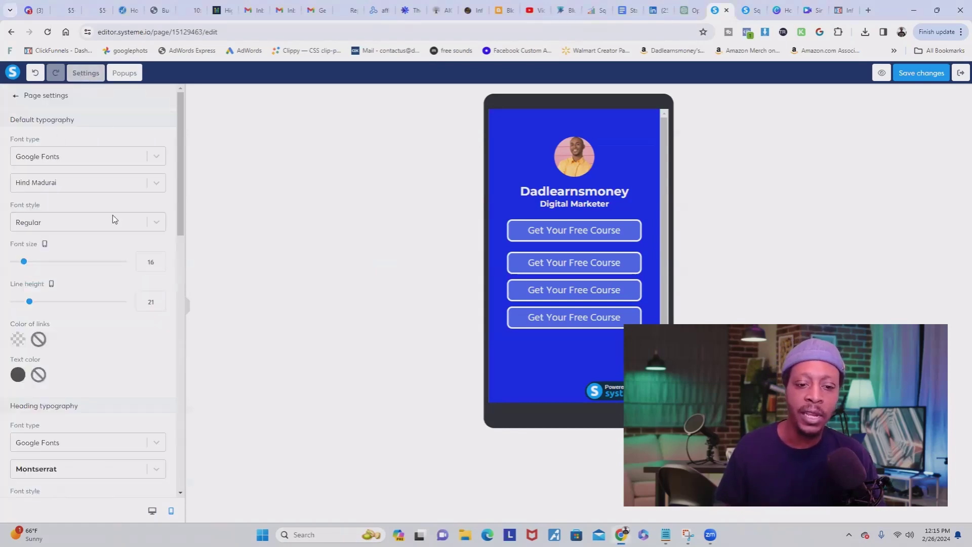
scroll(75, 348, down, 15)
drag(18, 130, 108, 141)
drag(16, 167, 62, 165)
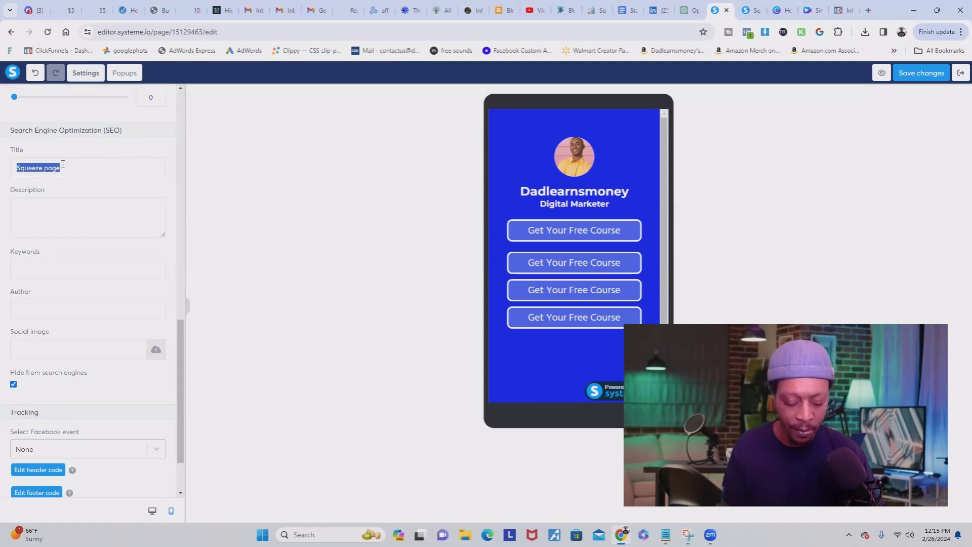
text(Dad)
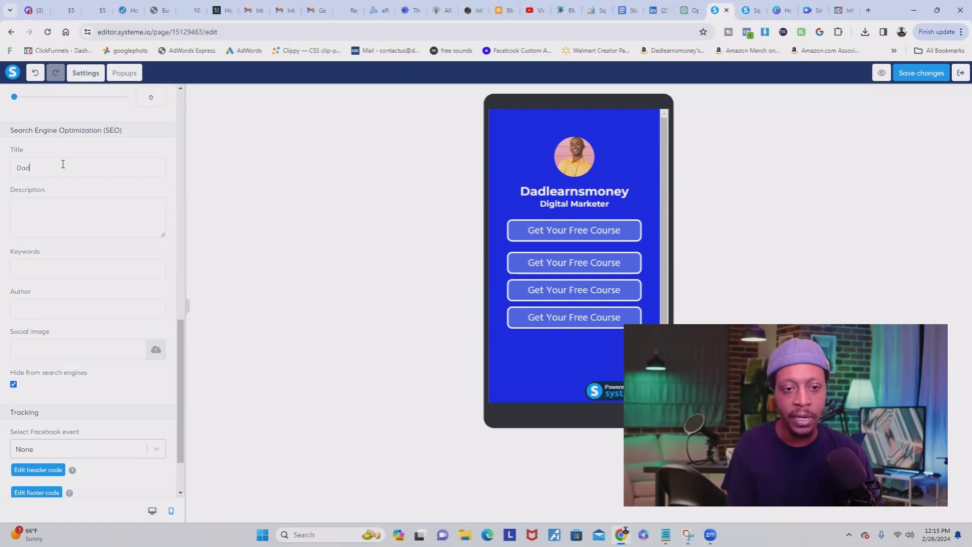
text(learnsmoney)
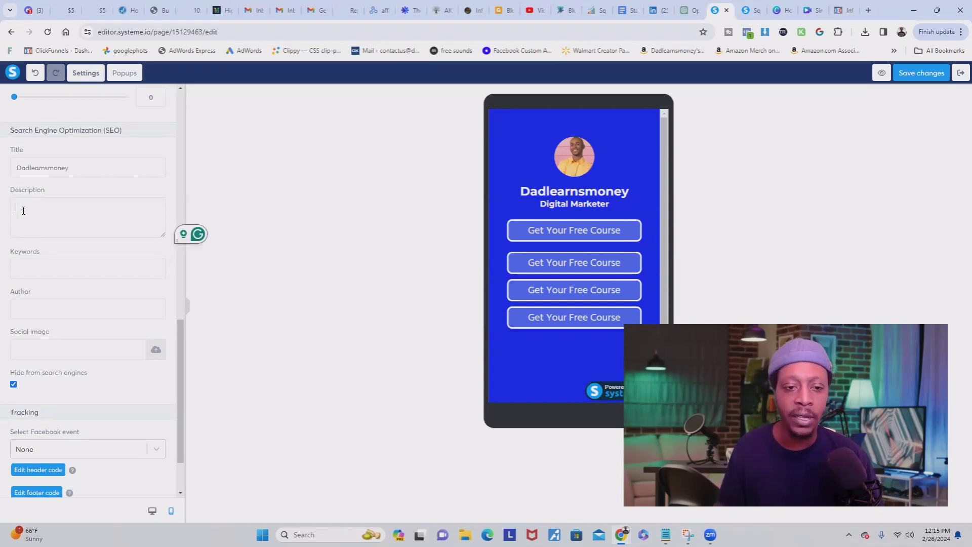
click(46, 268)
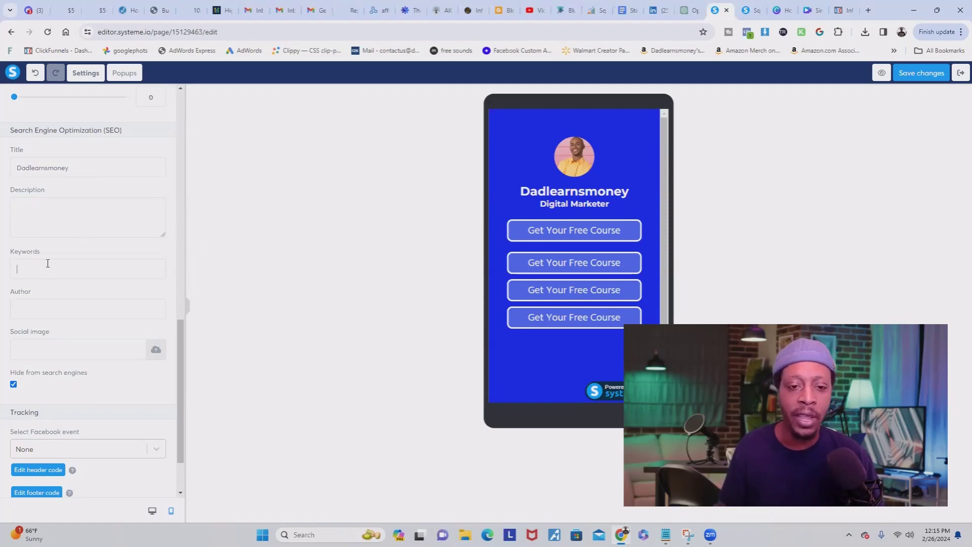
click(47, 308)
scroll(41, 312, down, 2)
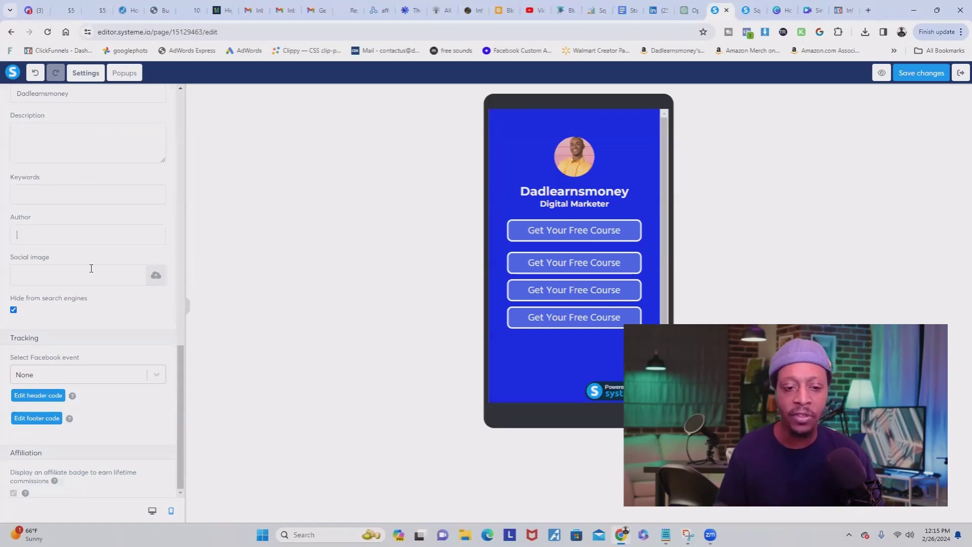
Step: Exit the page editor without saving the pending changes and copy the squeeze page's URL
click(961, 74)
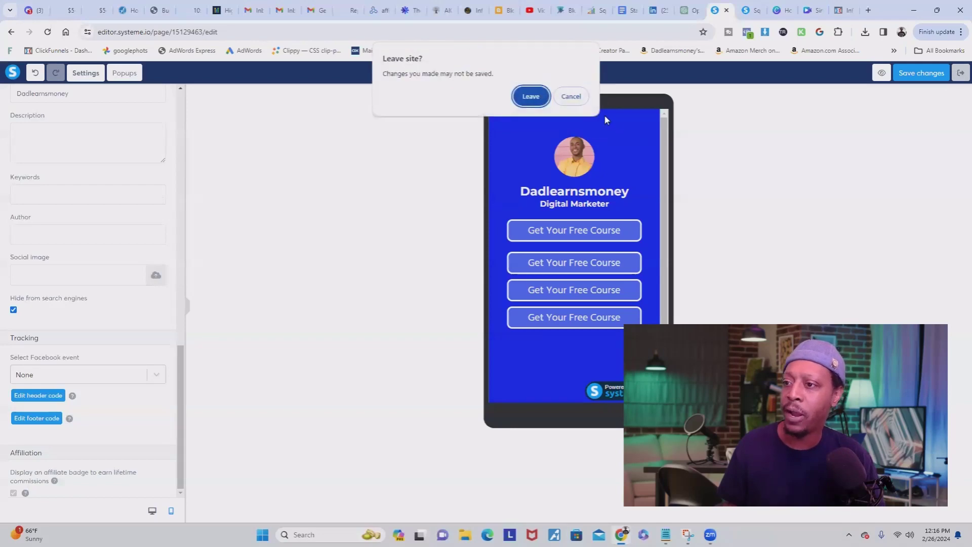
click(530, 96)
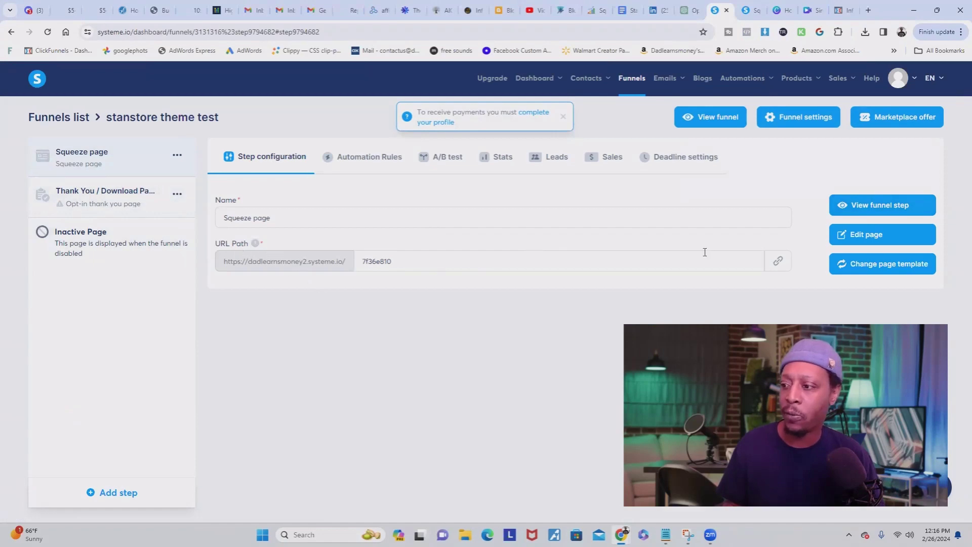
click(779, 263)
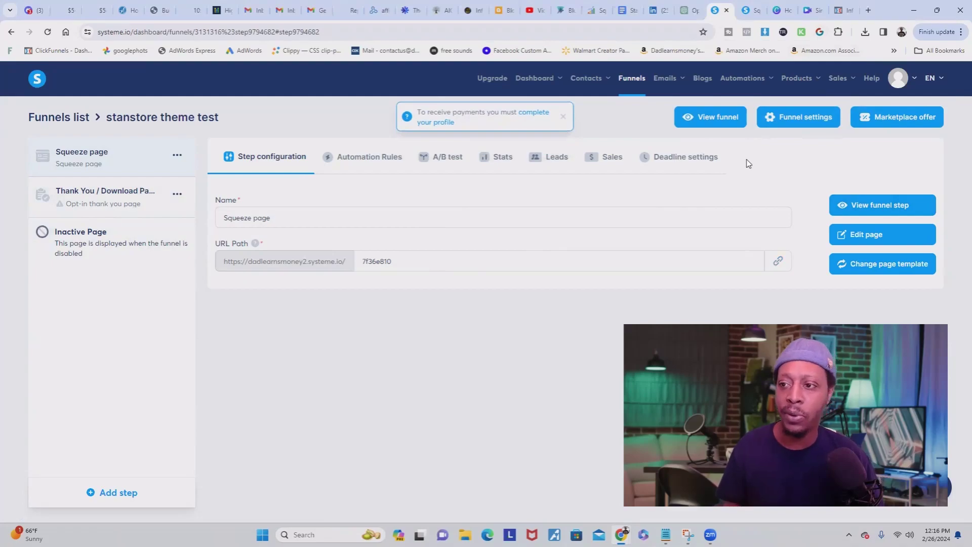